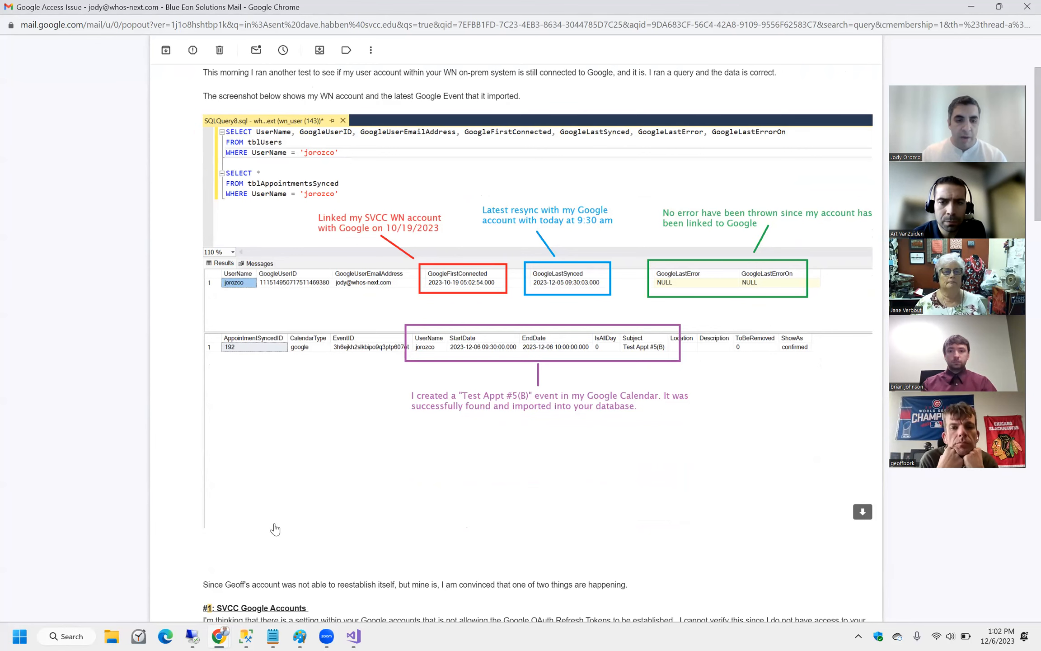
Bring the SQLQuery8.sql window of SQL Server Management Studio to the front.
click(246, 636)
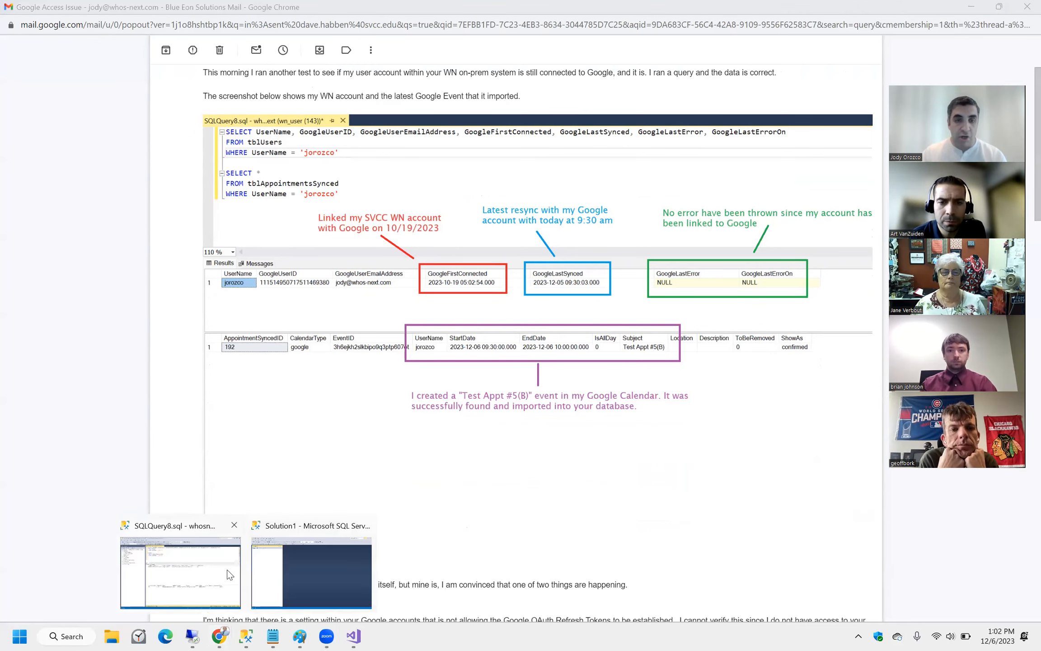
click(227, 571)
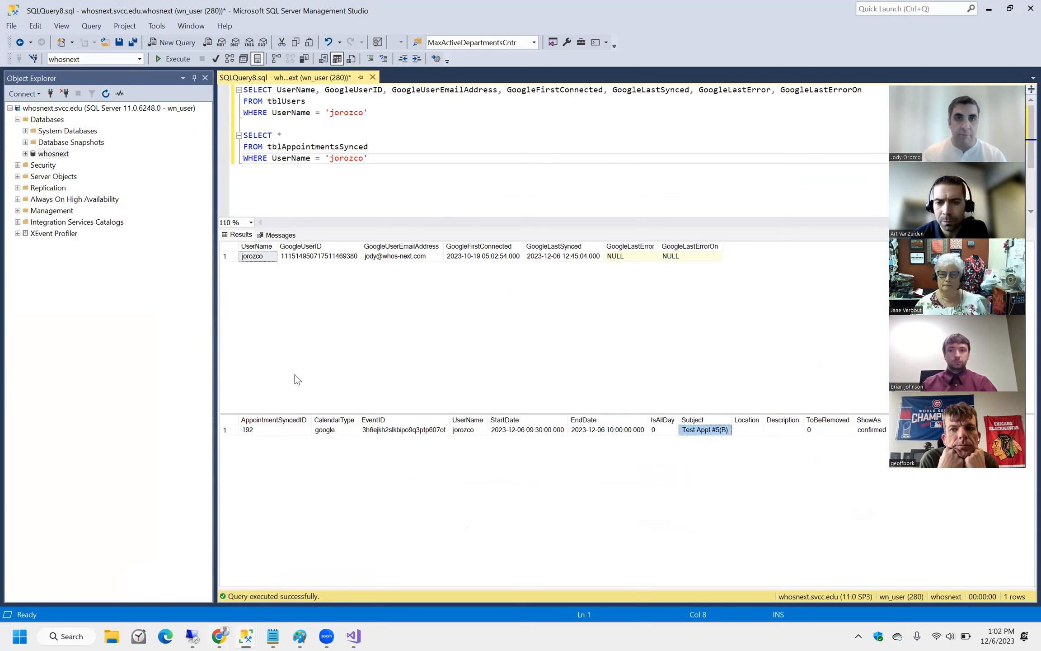
click(350, 140)
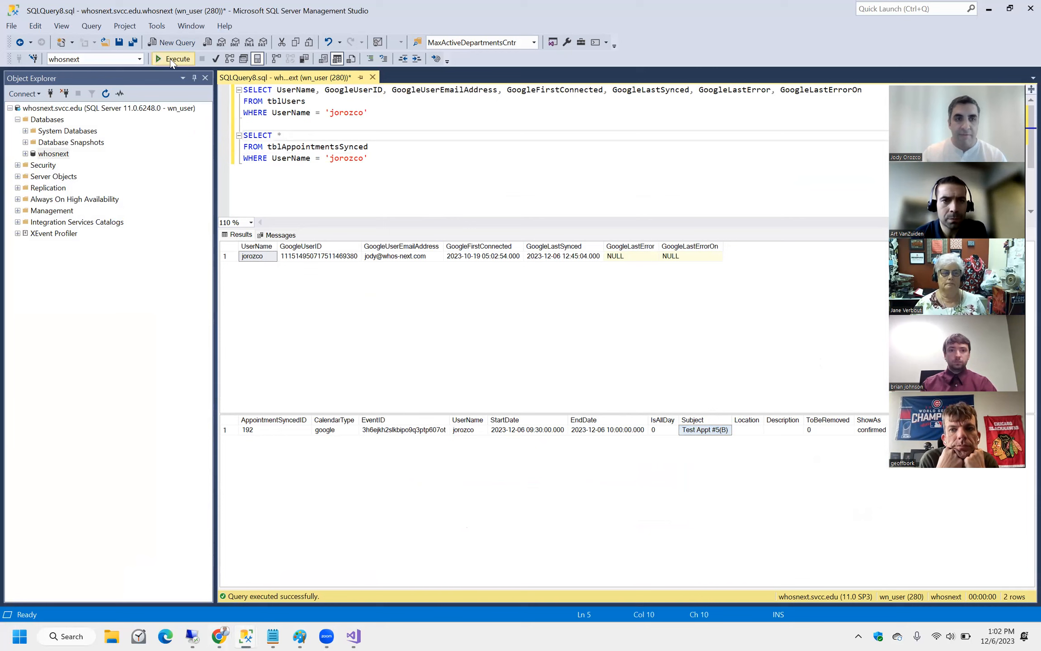
click(174, 59)
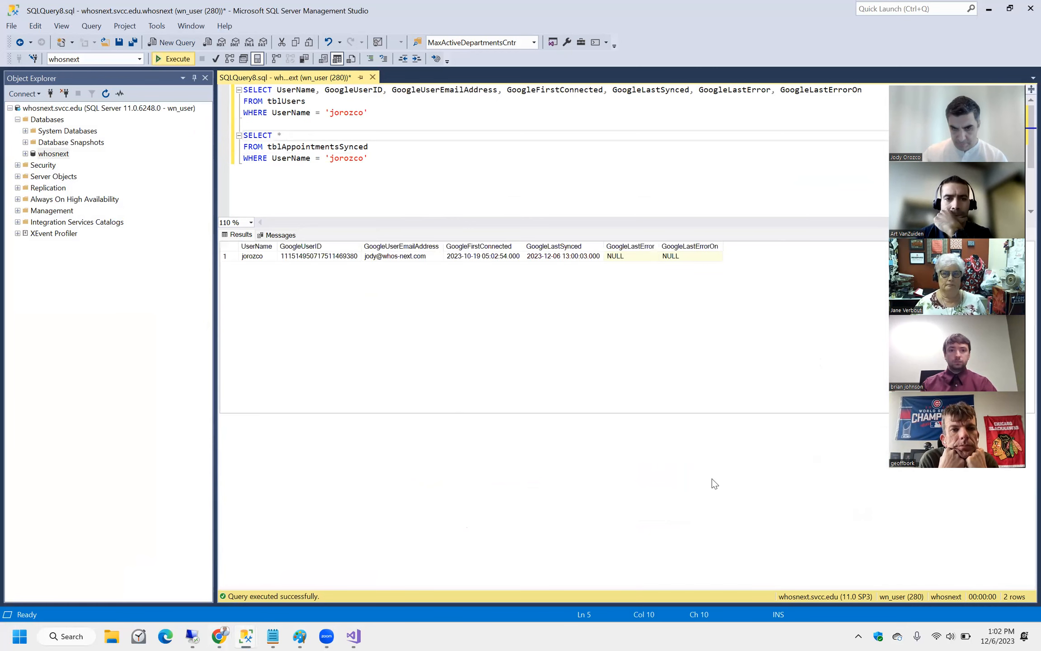
click(703, 435)
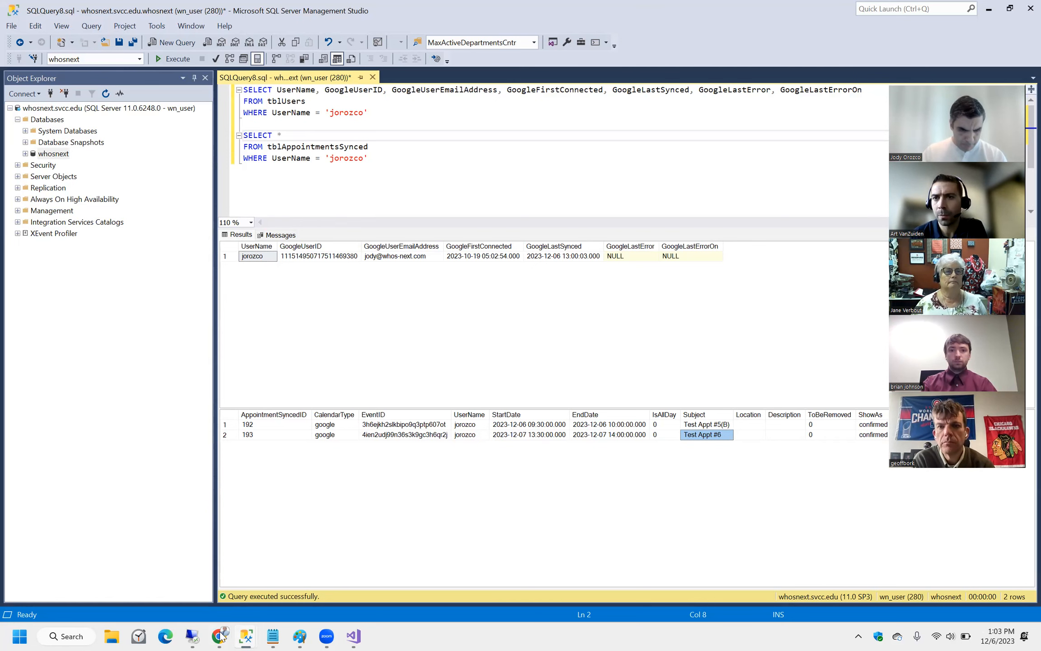
Return to the Google Access Issue email and read the seven-day test-user authorization expiry note.
mouse_move(222, 636)
click(797, 560)
scroll(480, 299, down, 6)
scroll(479, 301, down, 10)
scroll(293, 206, up, 3)
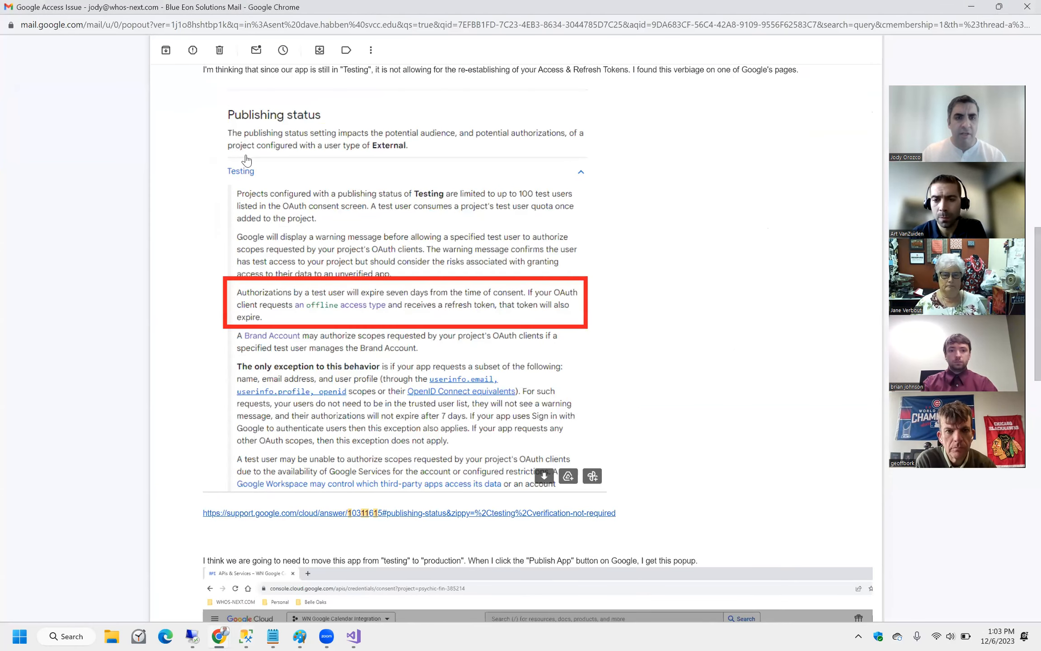
scroll(362, 270, up, 1)
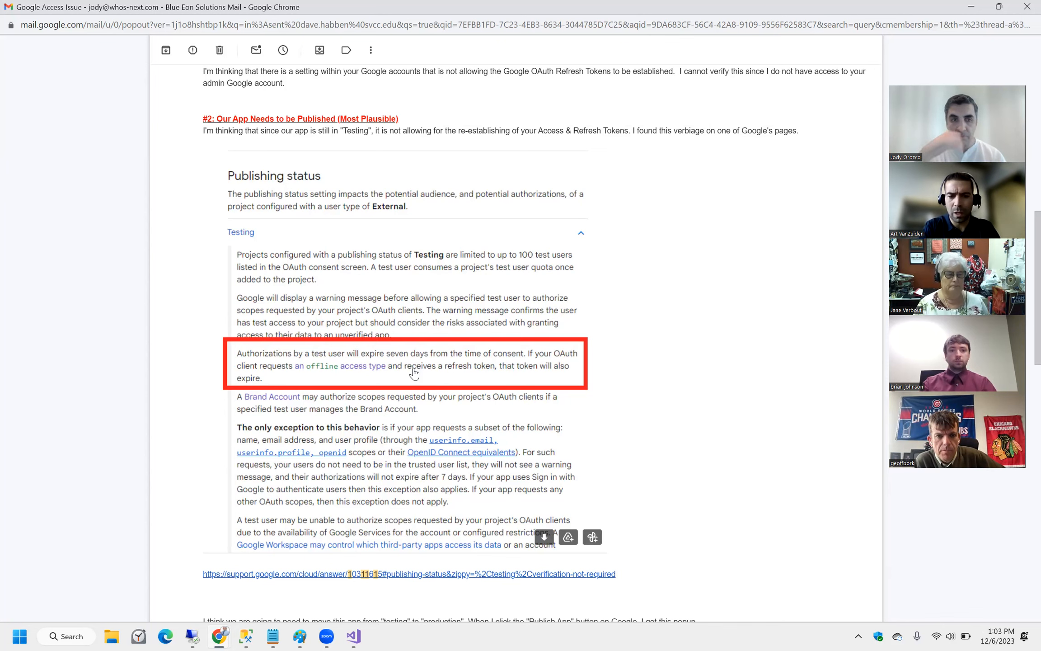
scroll(414, 373, down, 1)
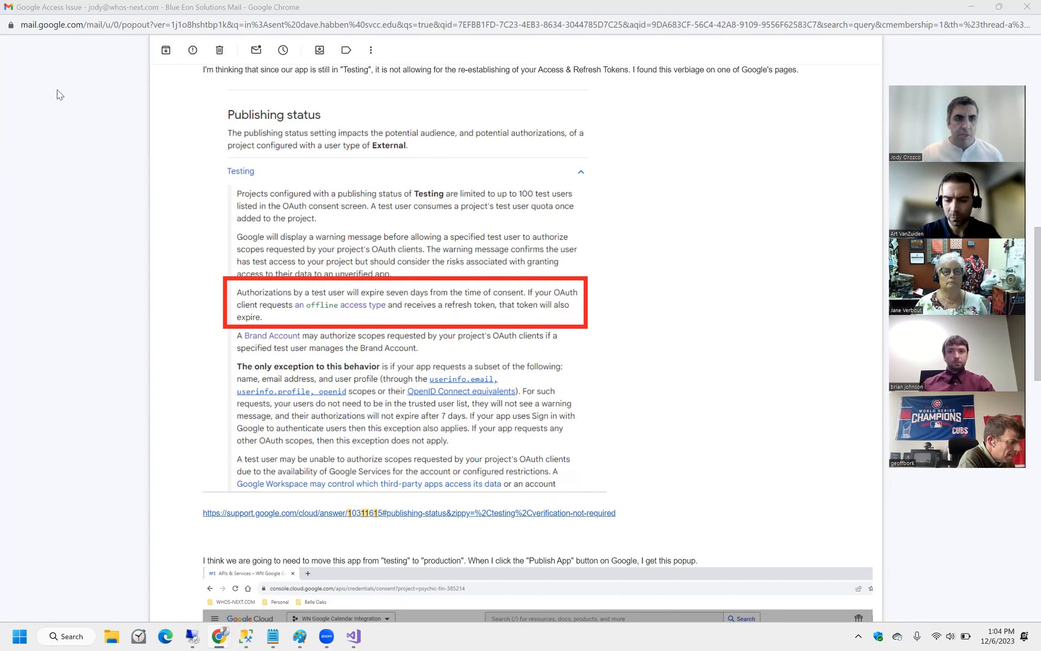
key(alt+Tab)
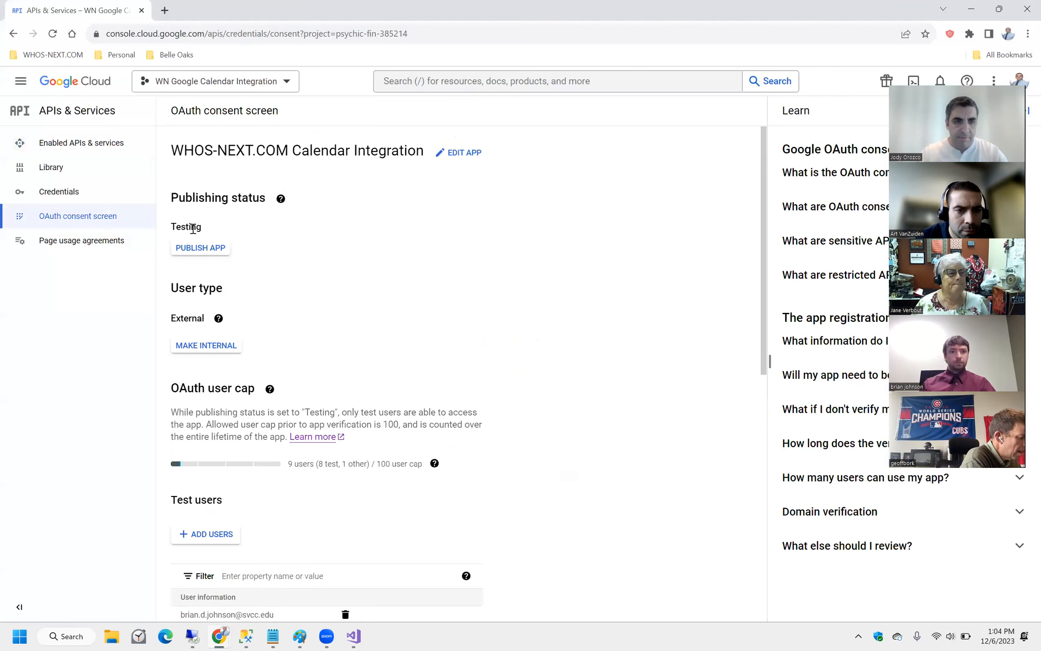
Scroll through the calendar integration app's OAuth consent screen showing Testing publishing status.
scroll(249, 338, down, 6)
scroll(249, 338, down, 1)
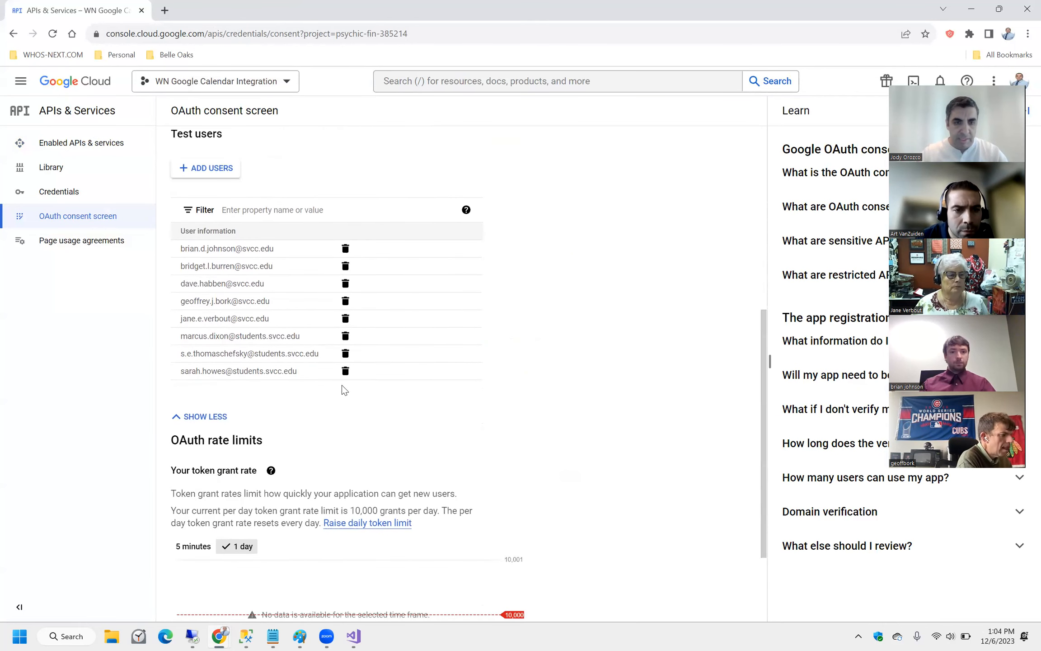
scroll(187, 254, down, 1)
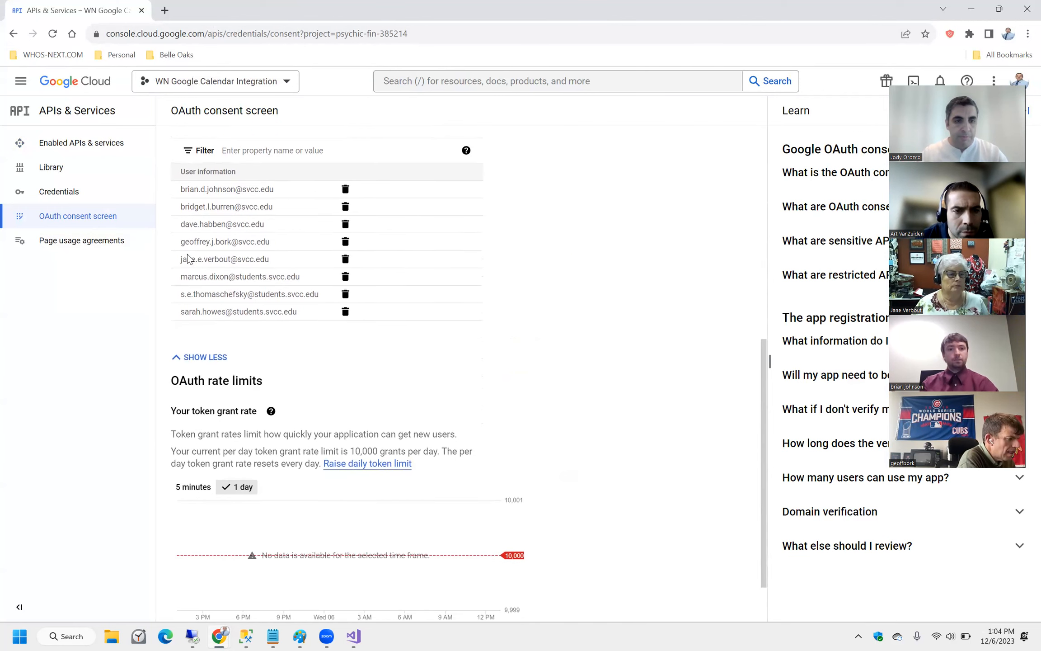
scroll(419, 347, up, 2)
scroll(419, 347, up, 5)
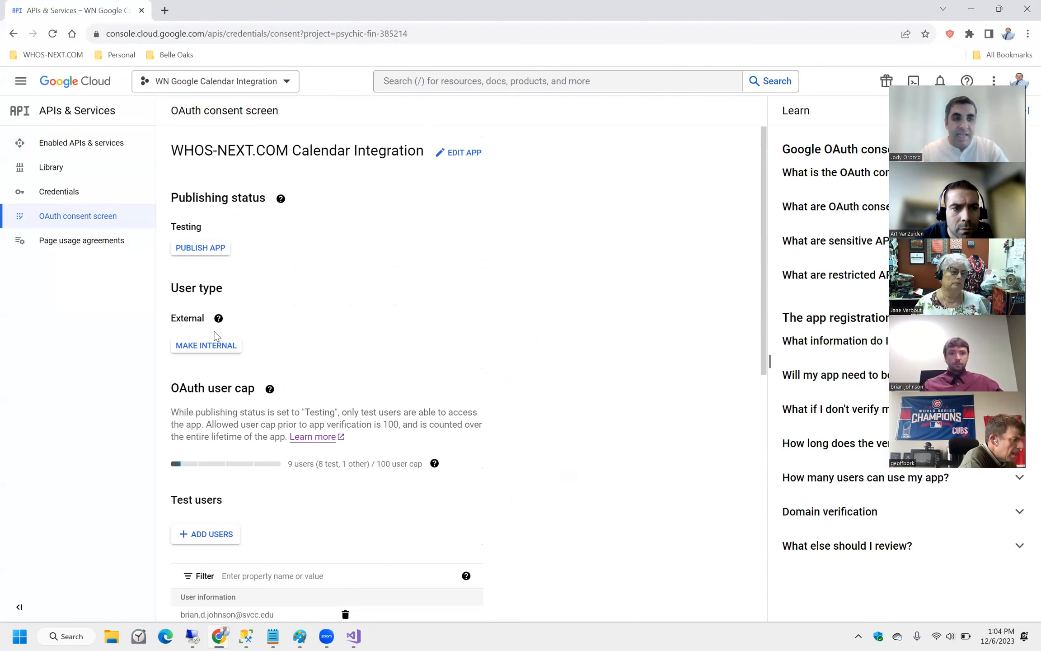
scroll(420, 308, down, 1)
scroll(420, 311, up, 1)
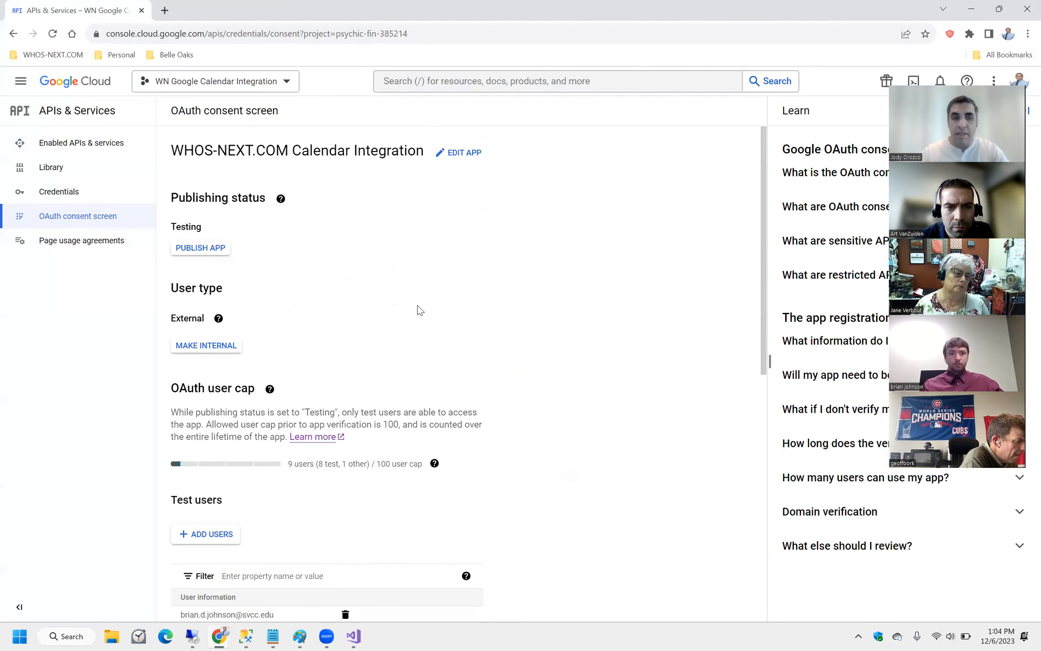
Check Page usage agreements, then review the test users list and 9/100 user cap.
click(88, 247)
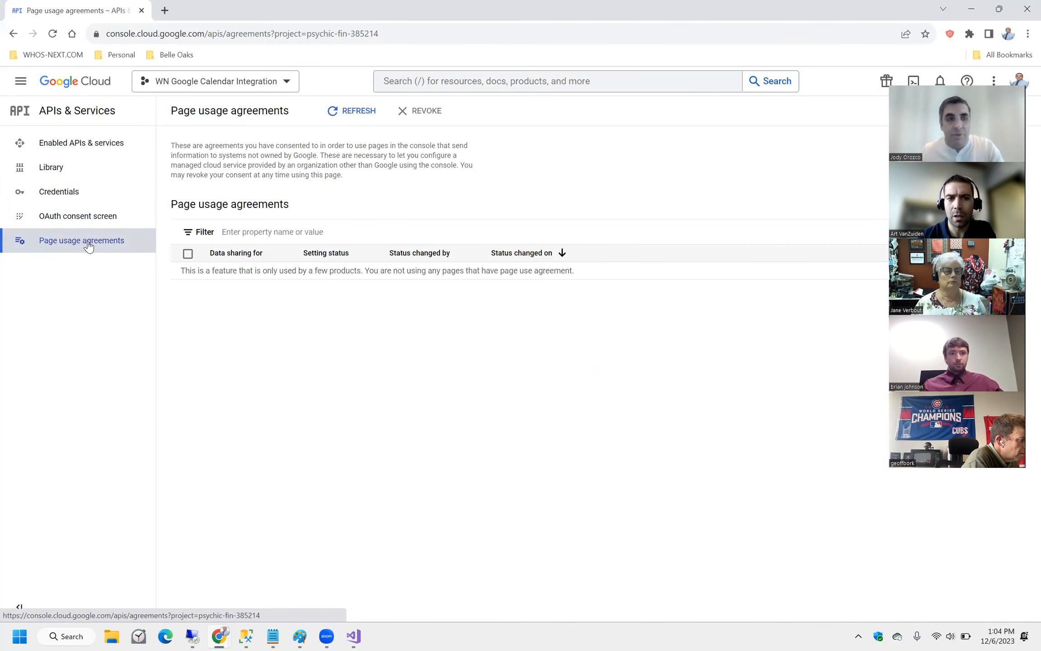
click(81, 217)
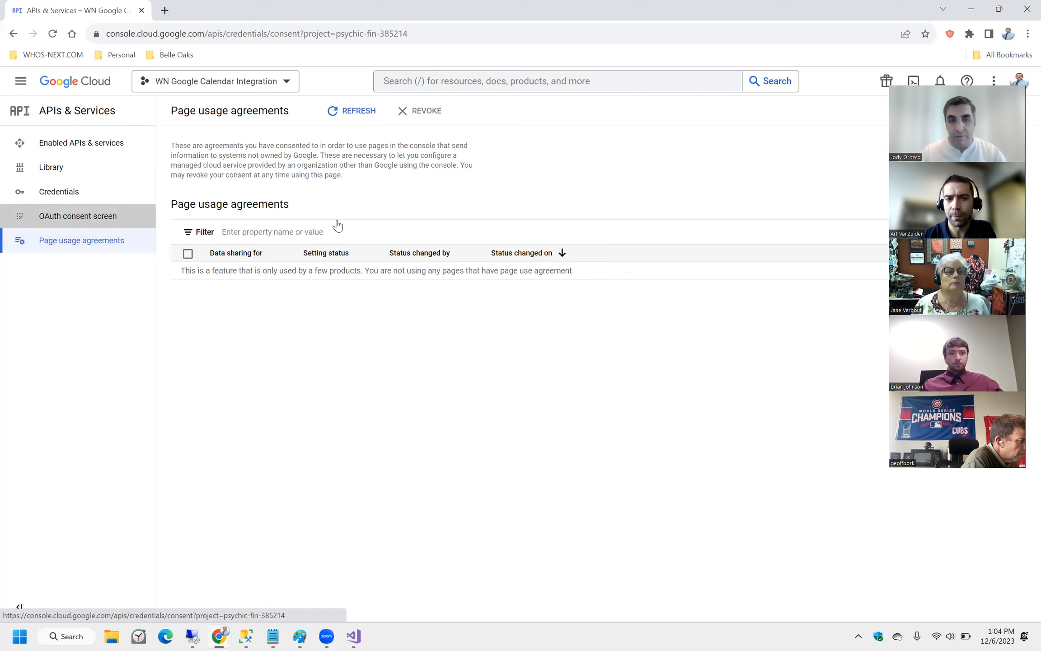
scroll(600, 288, down, 3)
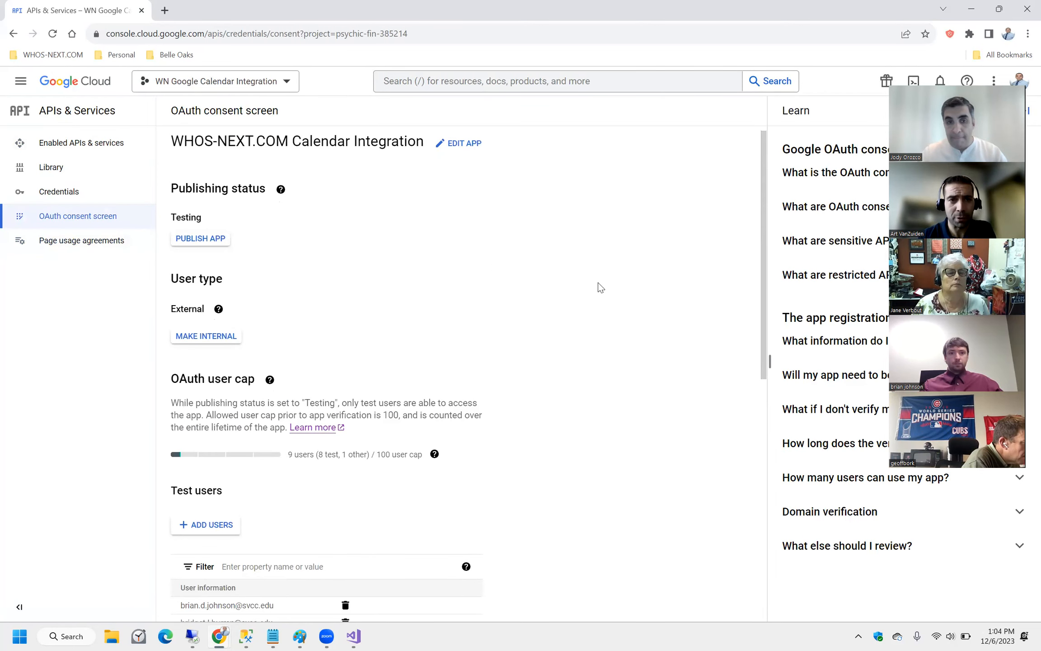
scroll(600, 287, down, 3)
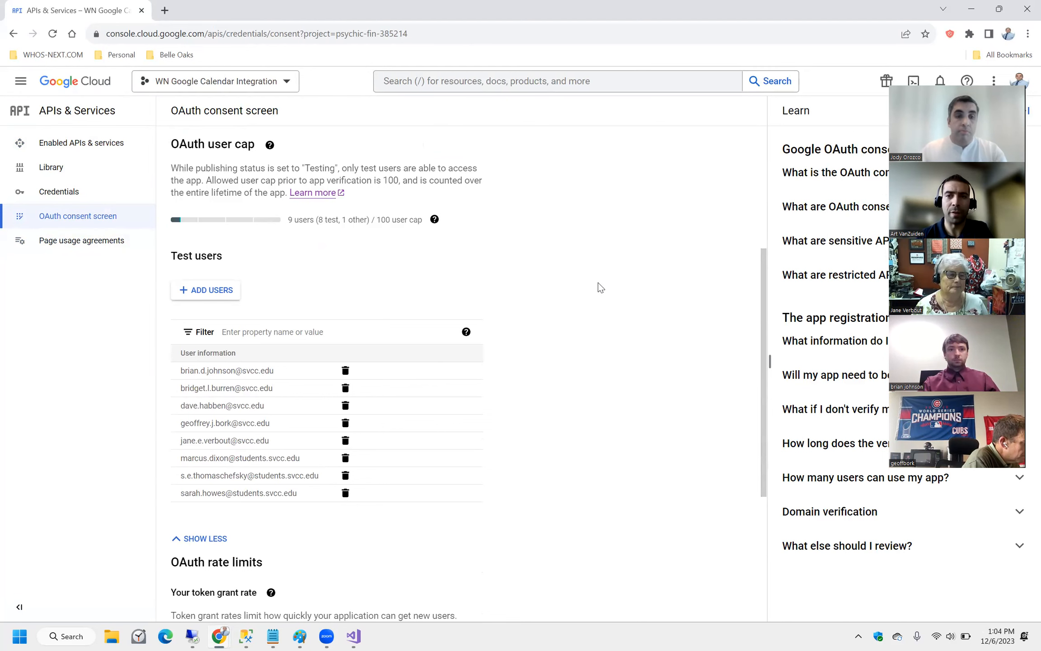
scroll(601, 288, down, 2)
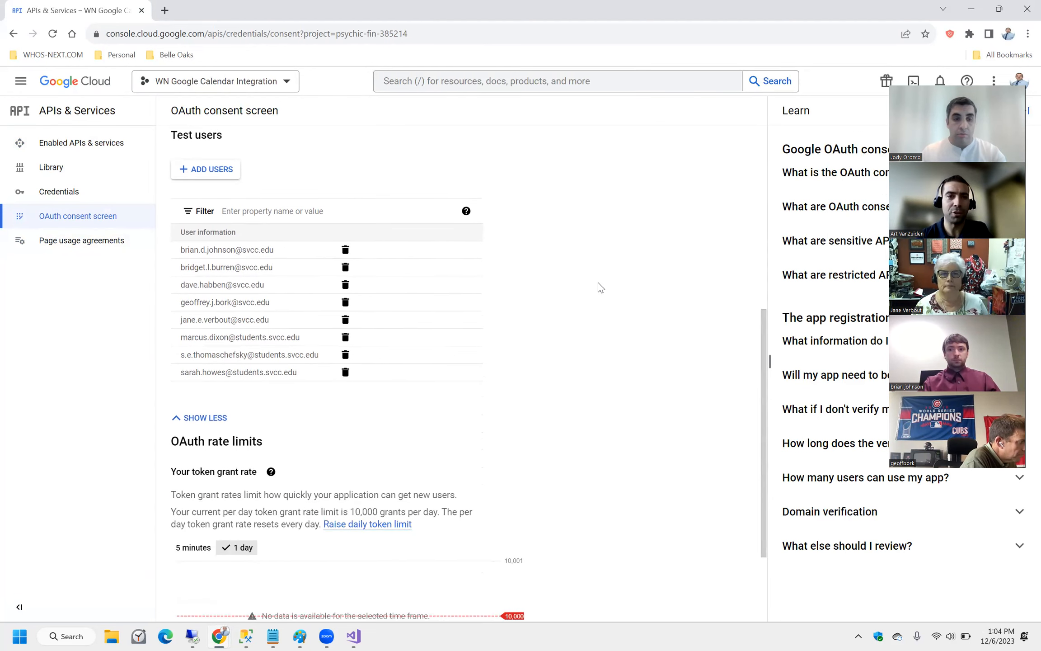
scroll(600, 287, down, 2)
scroll(600, 288, up, 2)
scroll(600, 288, up, 1)
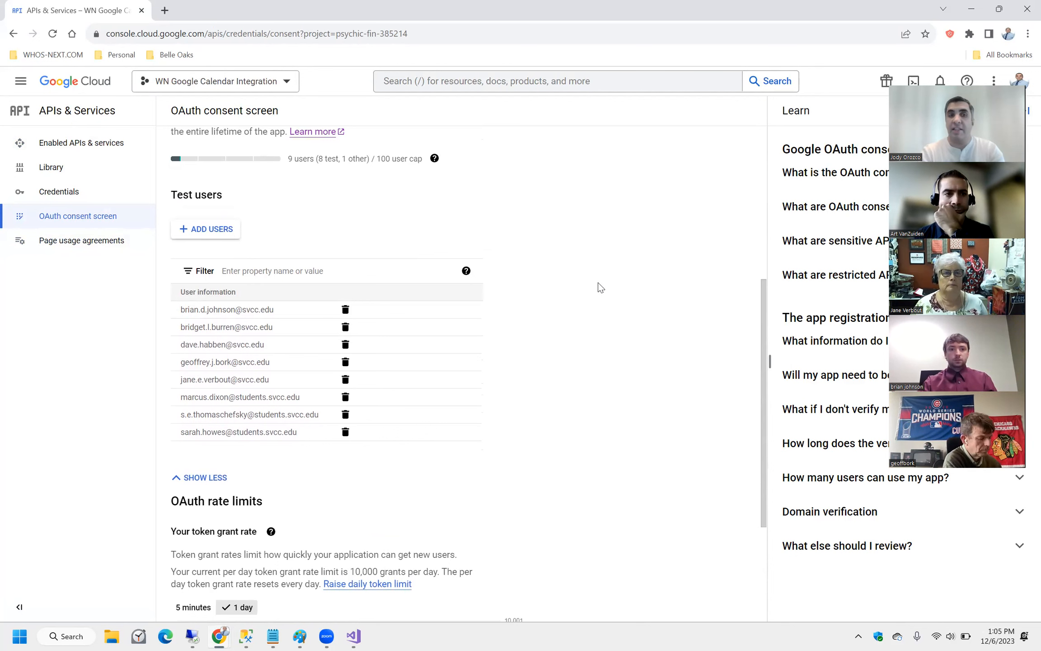
scroll(600, 287, up, 4)
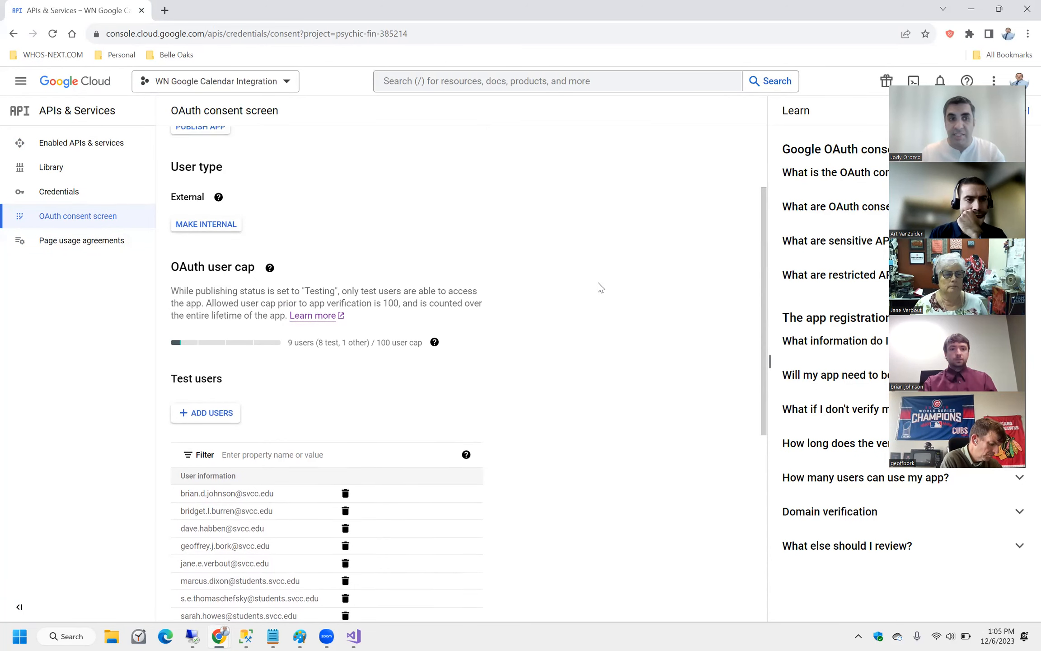
scroll(588, 286, up, 3)
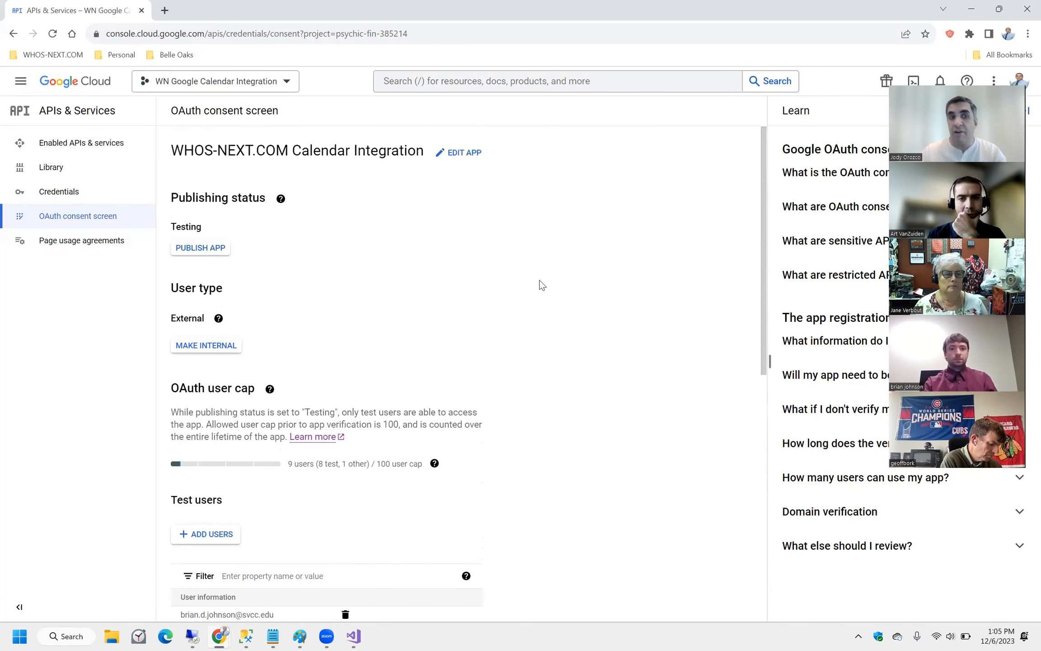
Review the Push to production verification requirements and cancel, keeping the app in Testing.
click(207, 249)
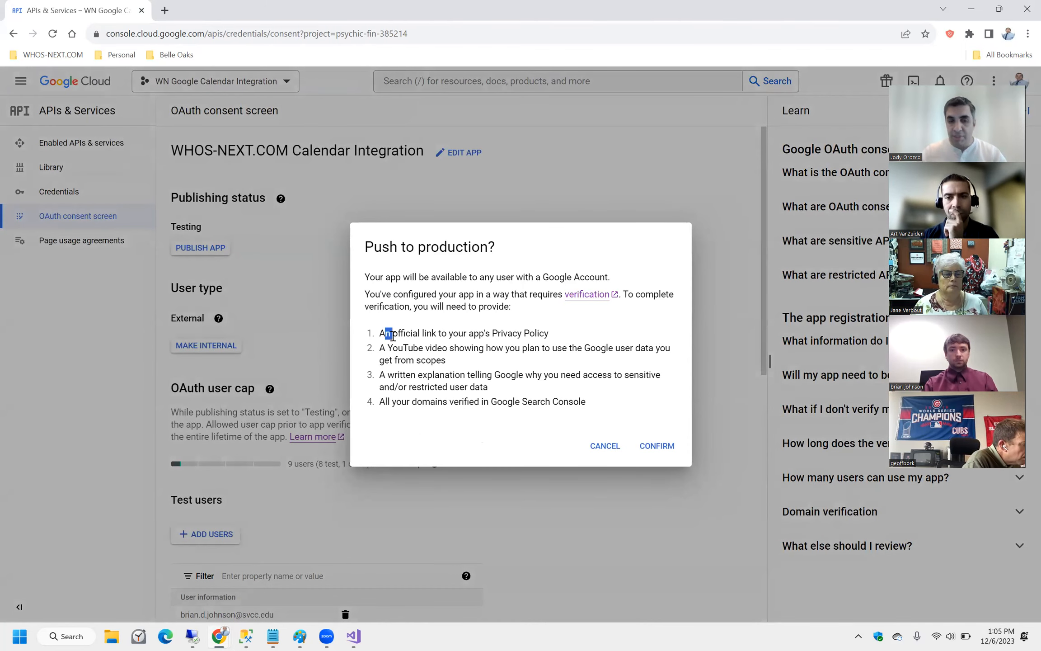
drag(385, 348, 608, 398)
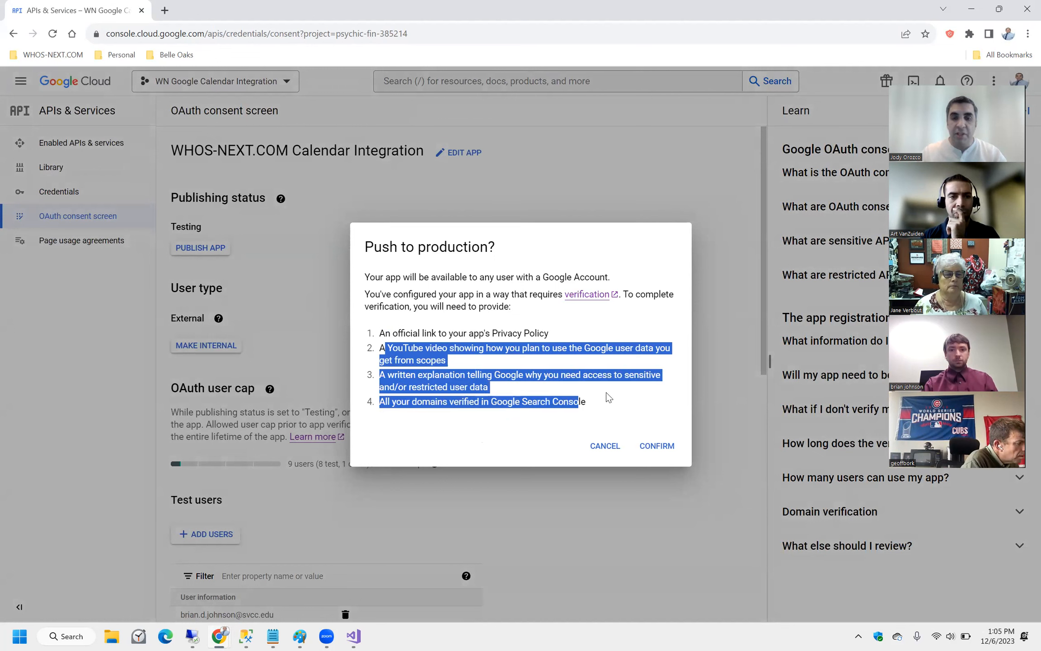
click(607, 398)
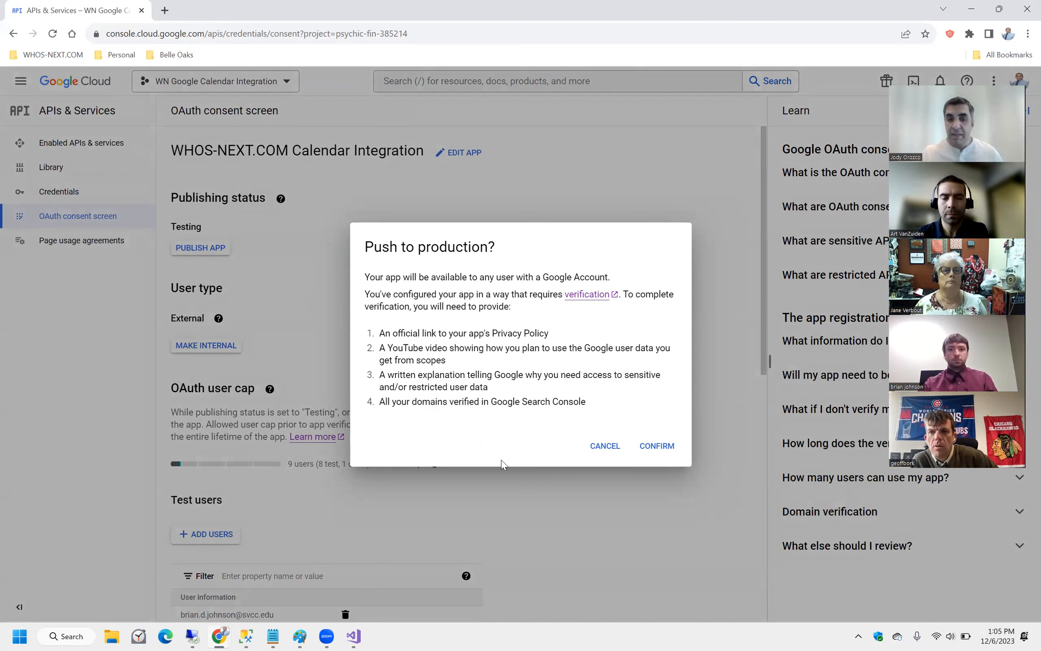
click(597, 447)
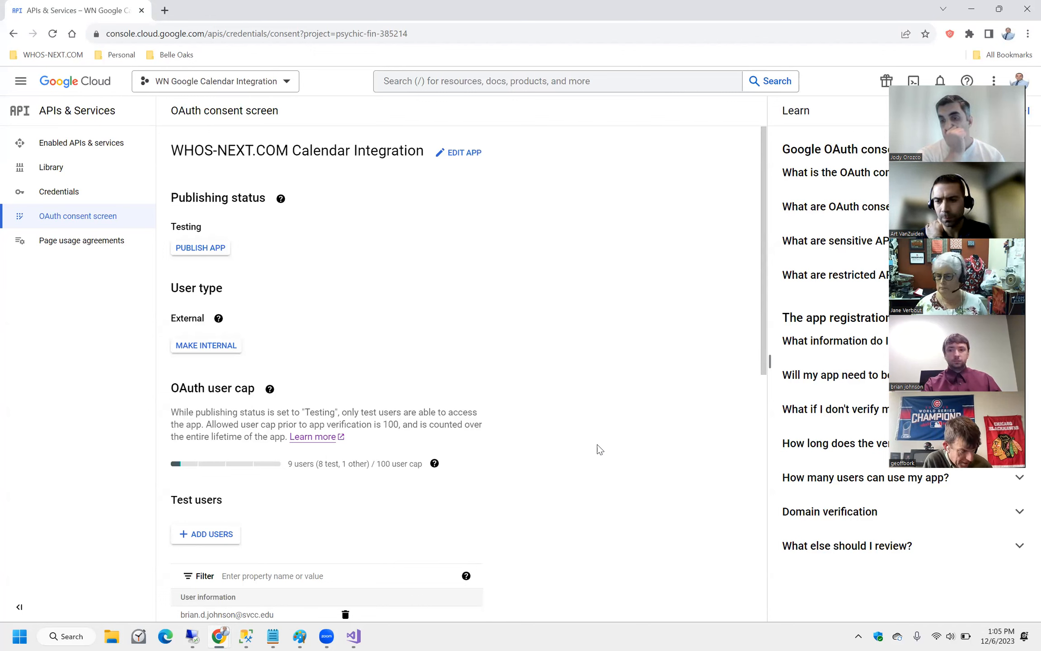
click(245, 636)
Add an AND lastname filter for the second user to the first query and run it.
click(181, 561)
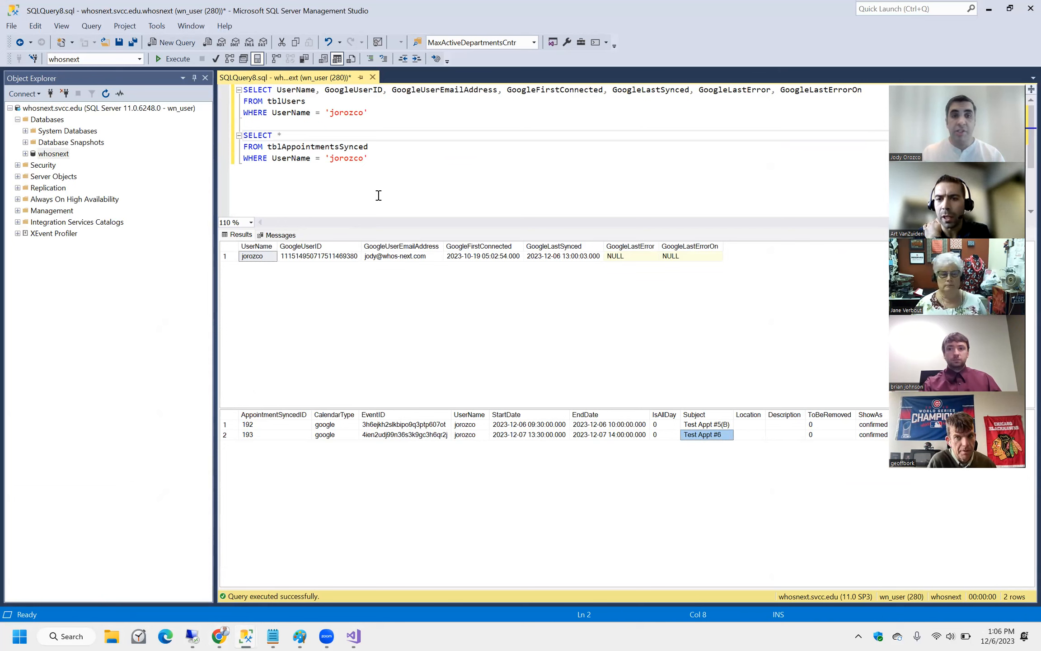
click(382, 111)
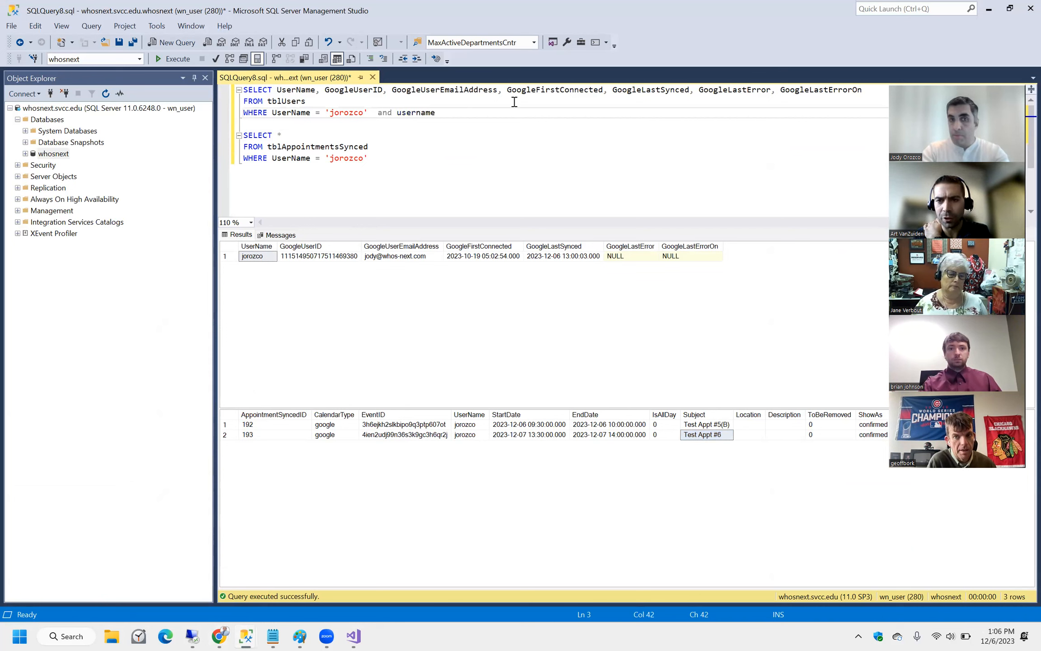
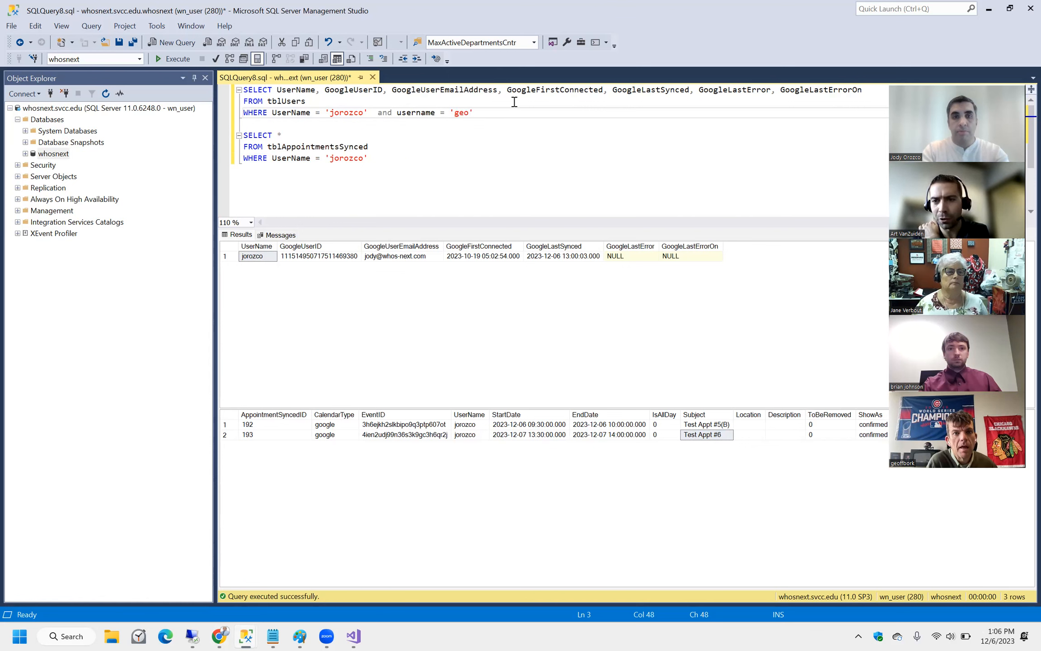
key(BackSpace)
key(BackSpace)
key(BackSpace)
key(Left)
key(ctrl+shift+Left)
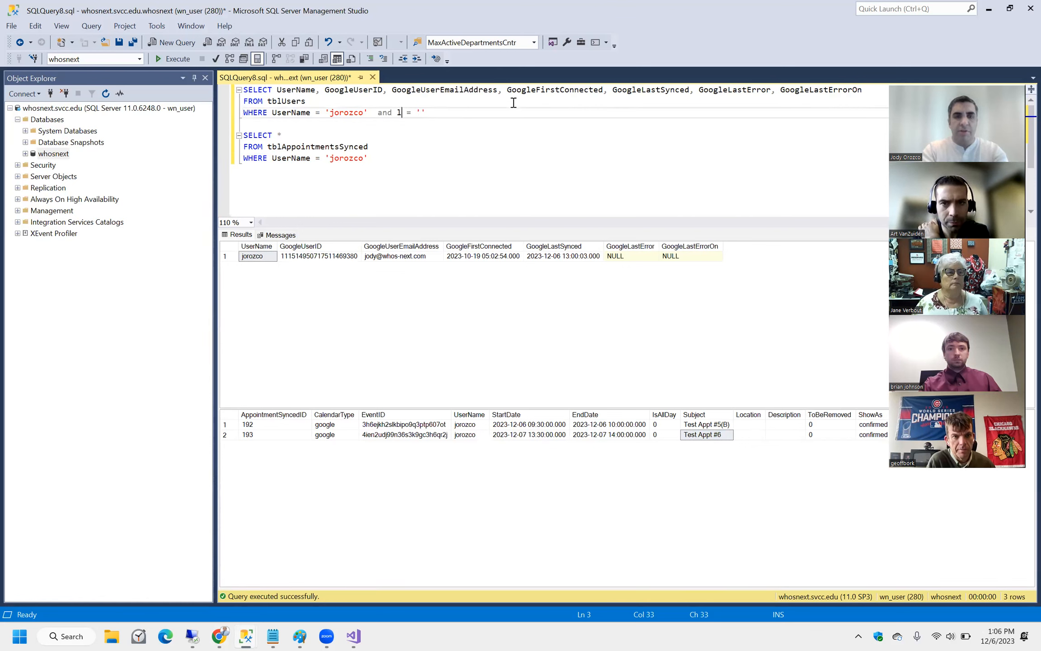
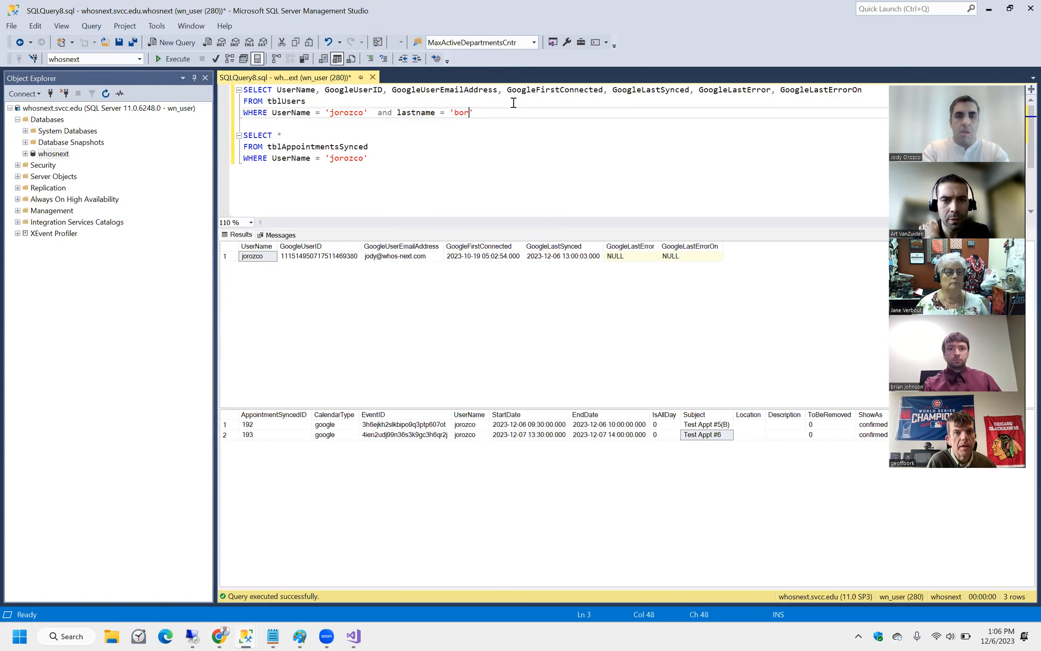
drag(514, 102, 182, 78)
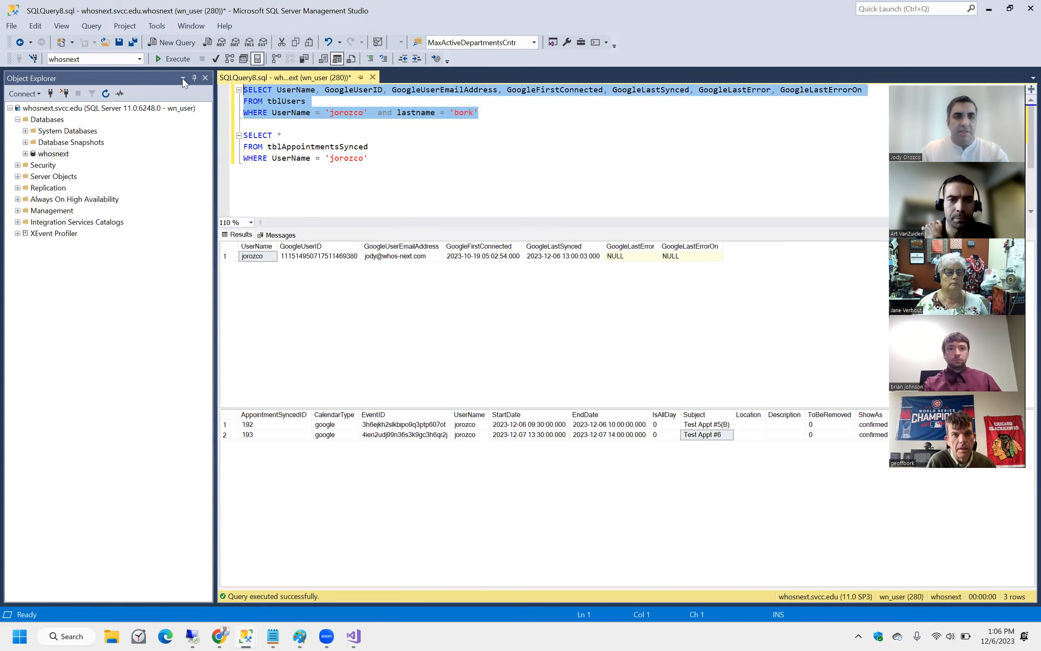
click(164, 59)
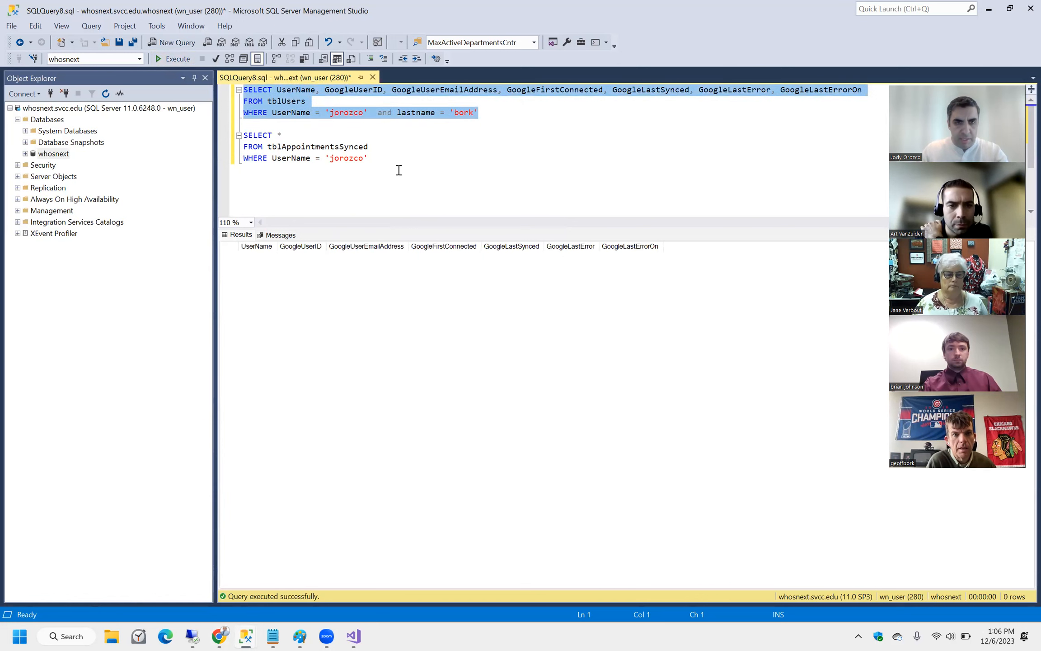
Change the condition to OR, rerun the first query and grab the second user's username.
click(481, 168)
double_click(384, 113)
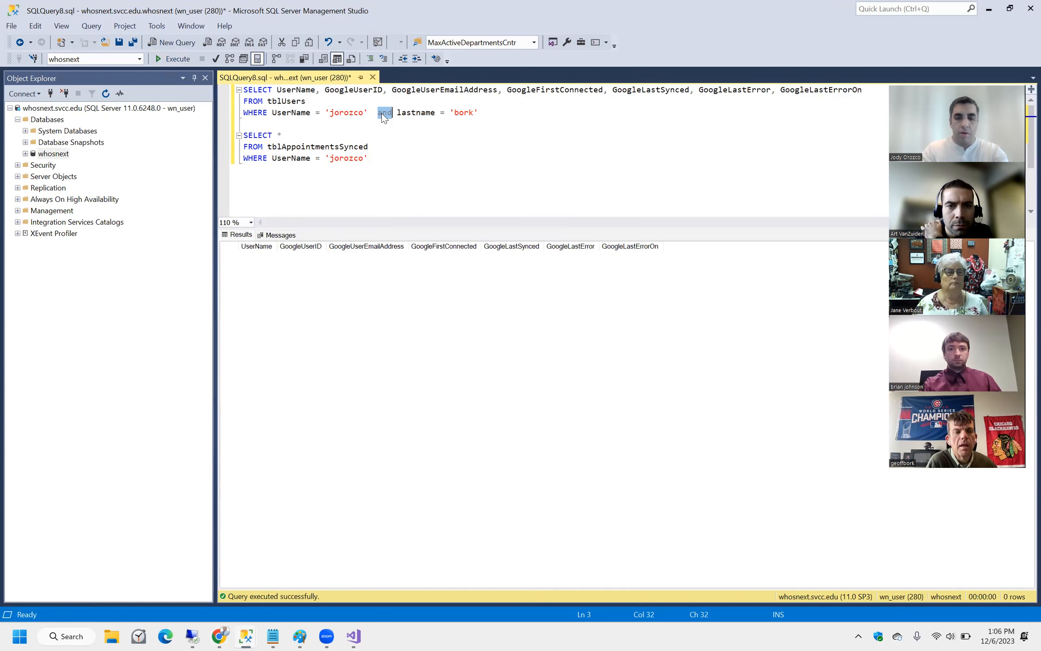
text(or)
drag(481, 117, 183, 78)
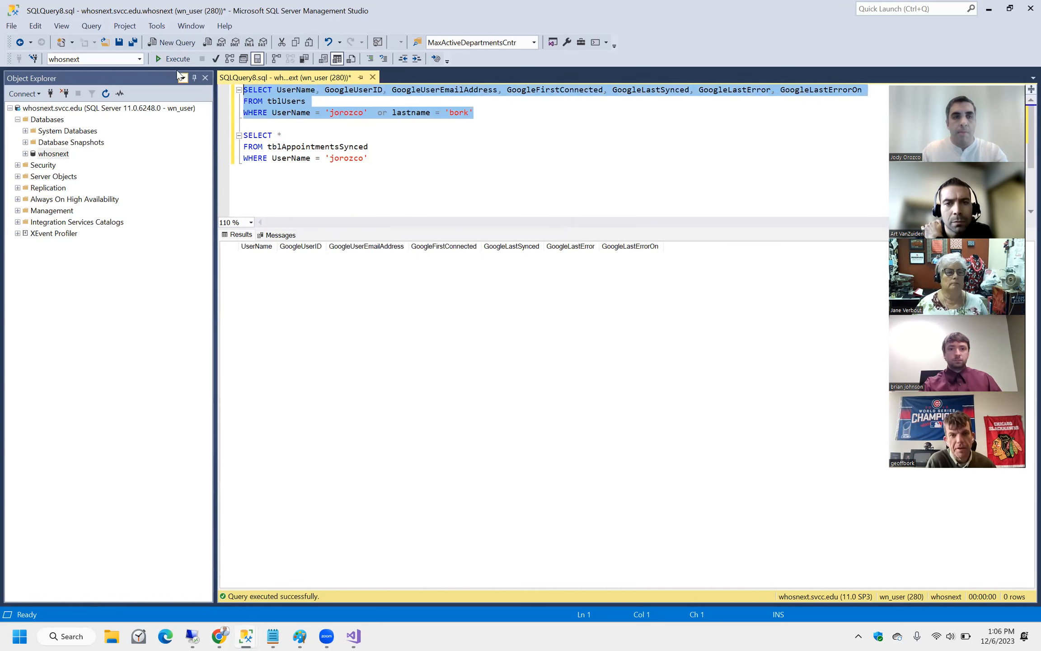
click(172, 59)
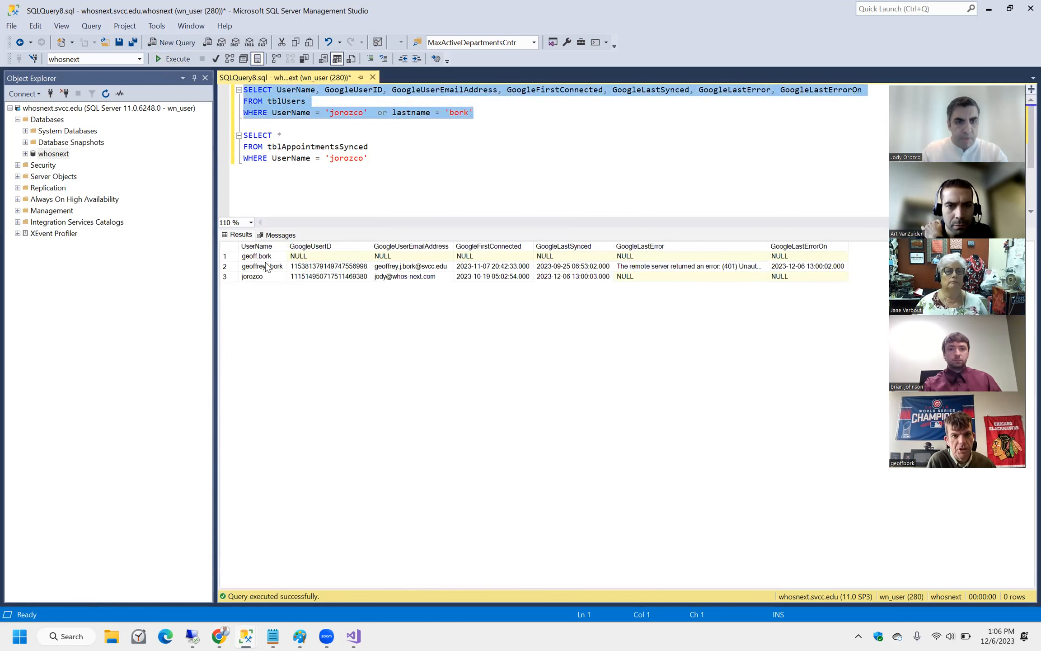
click(262, 266)
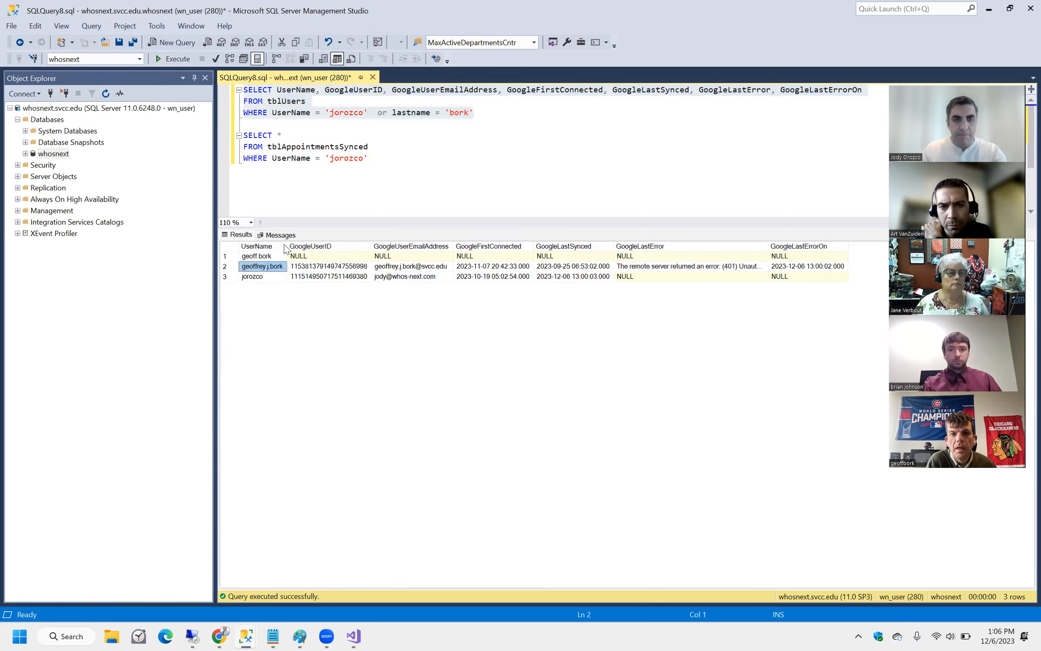
Filter by username equal to the second user's full username and run, revealing the 401 error row.
double_click(459, 113)
double_click(404, 113)
text(username)
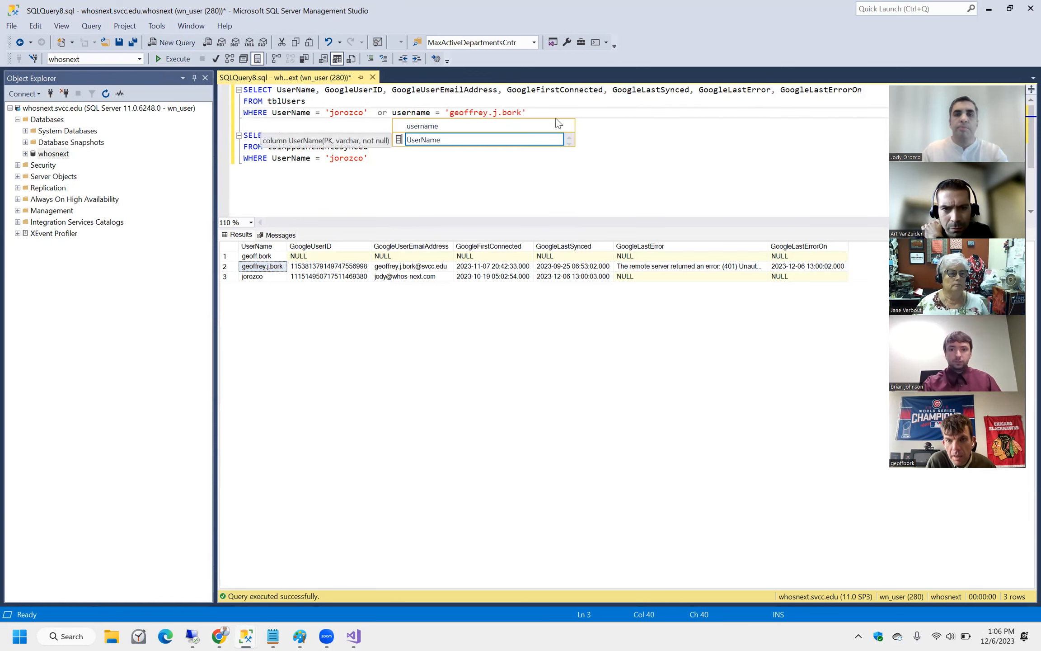
click(553, 100)
drag(547, 112, 224, 88)
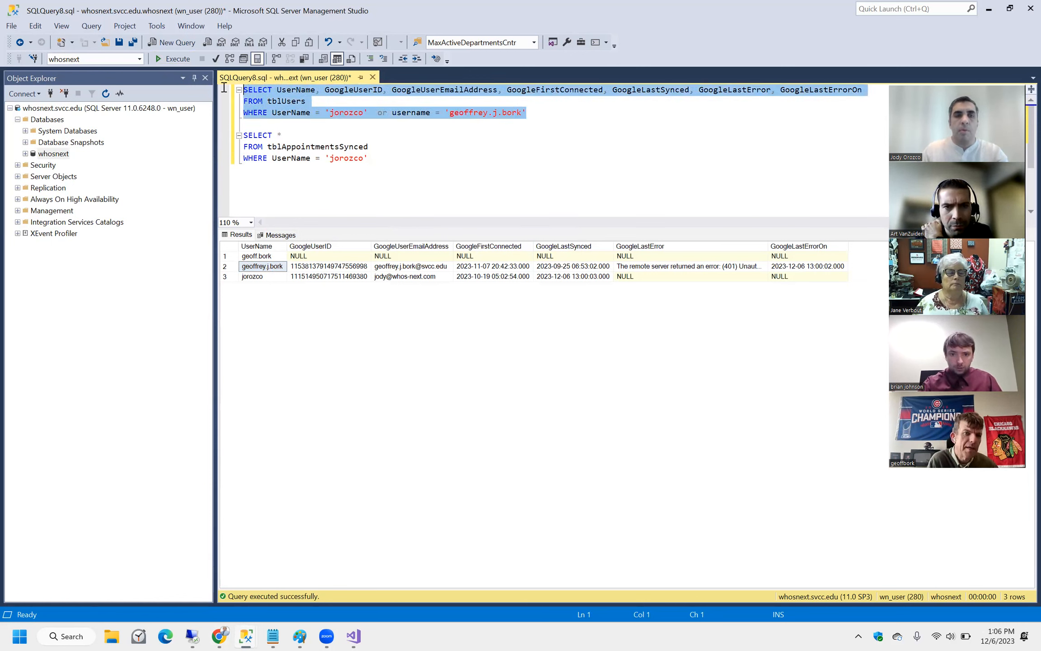
click(161, 60)
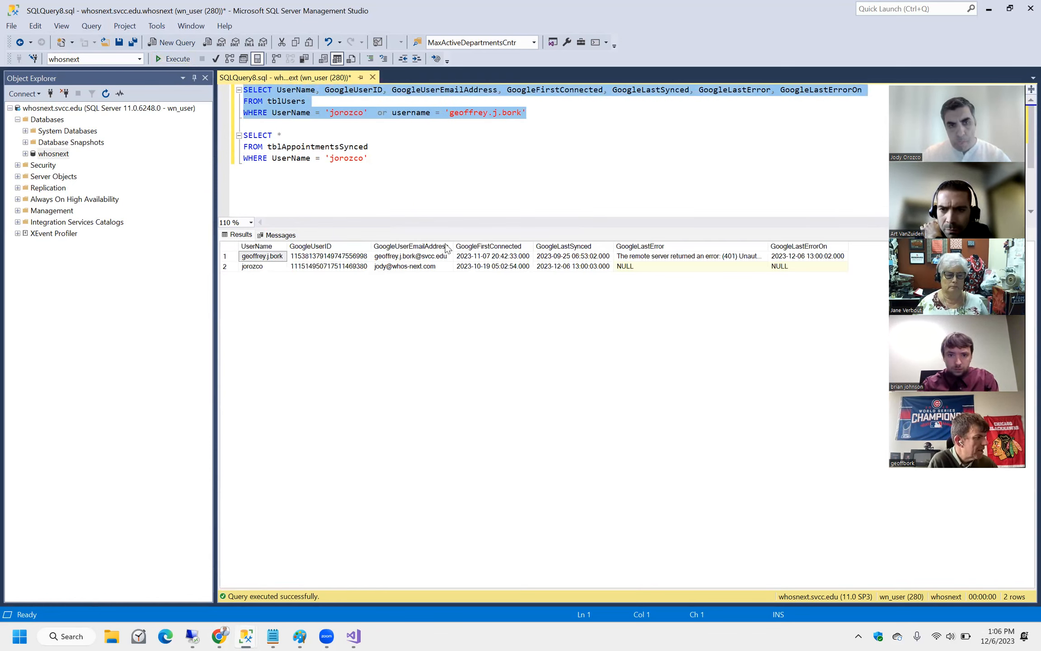
click(494, 256)
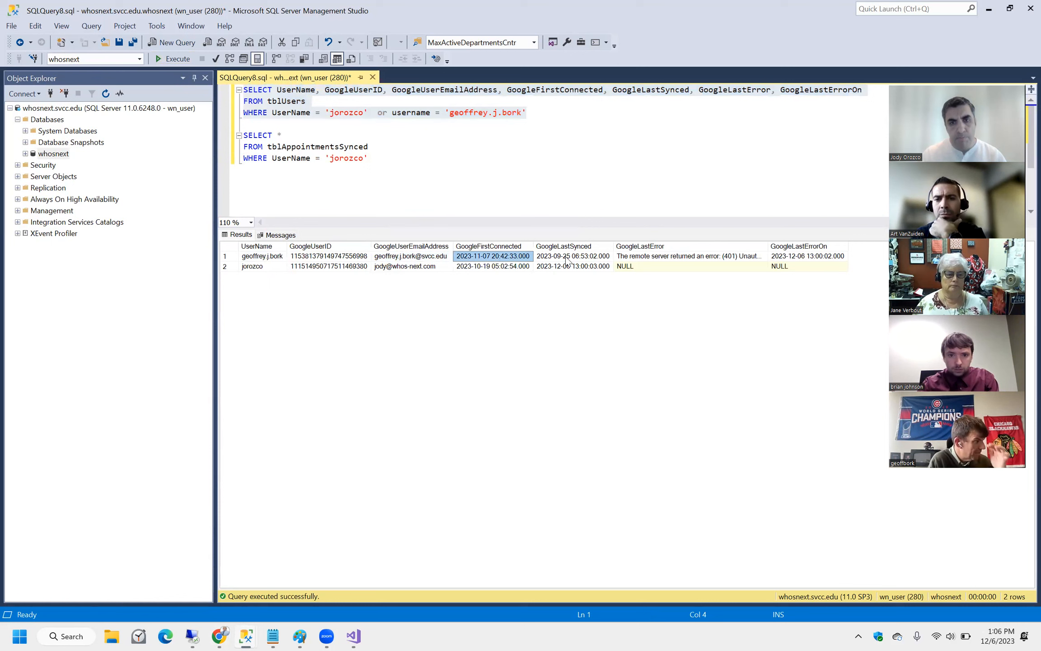
Compare both users' first connection, last sync (2023-09-25 vs 2023-12-06) and last 401 error dates.
click(488, 266)
click(490, 258)
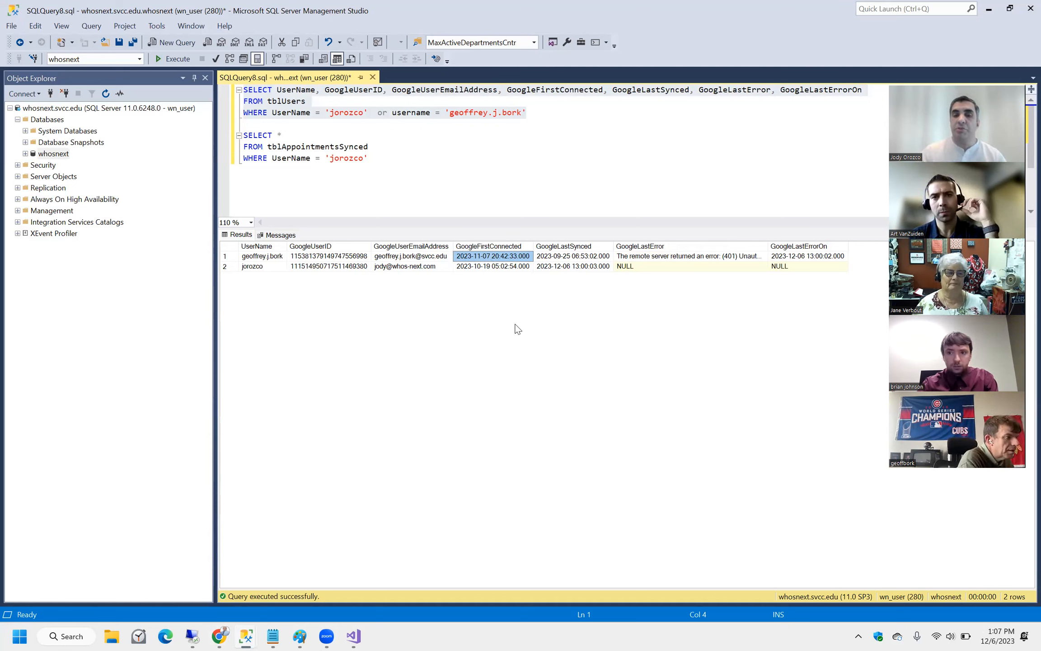
click(566, 258)
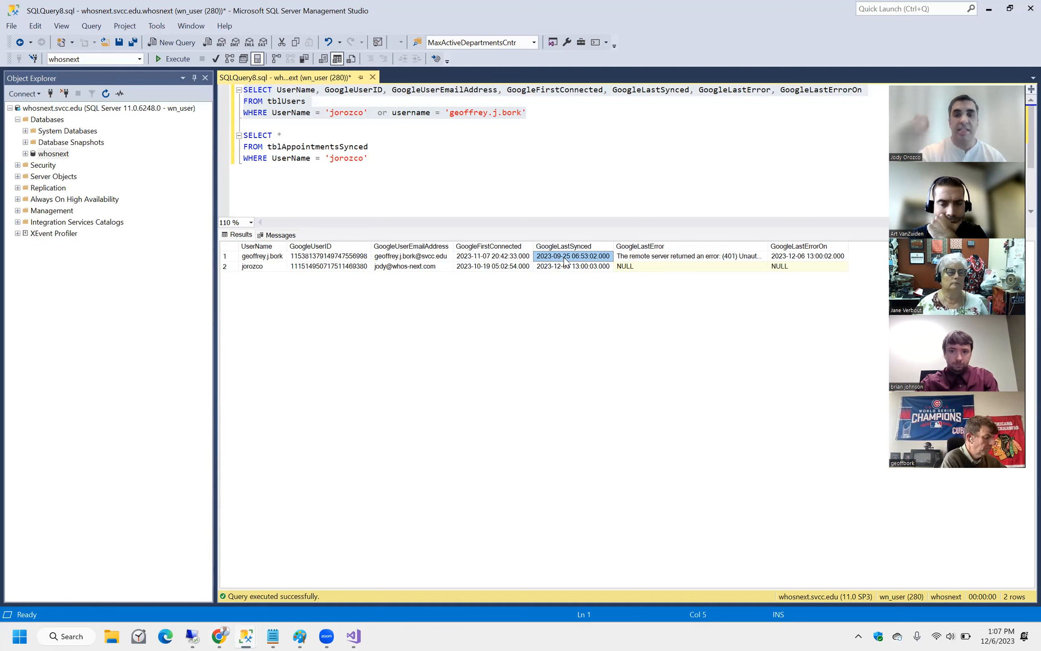
click(807, 258)
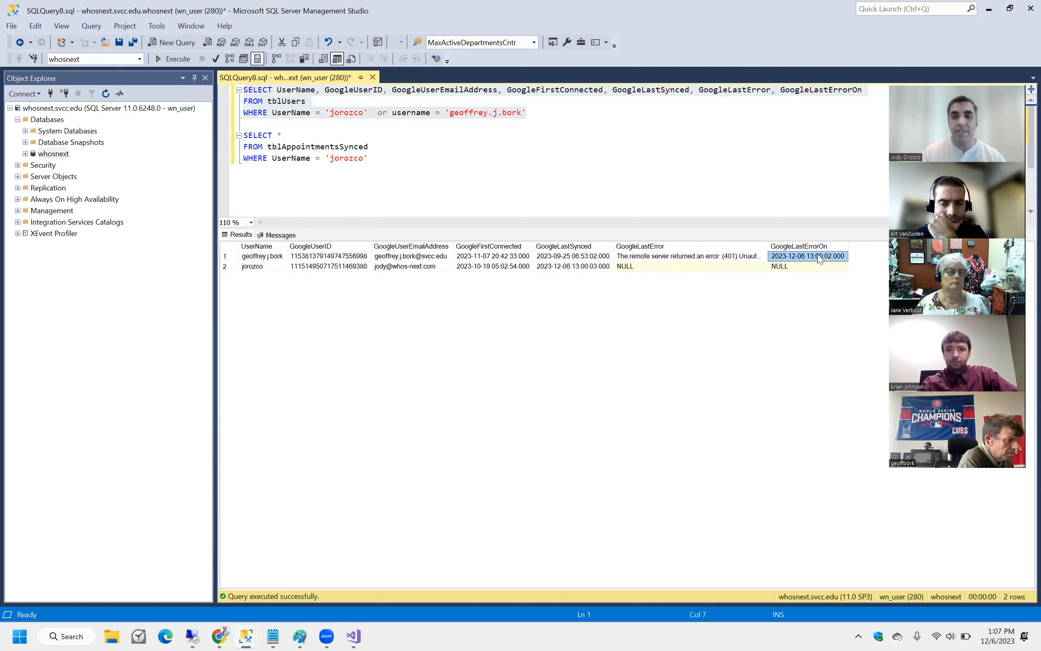
drag(751, 257, 800, 258)
click(799, 258)
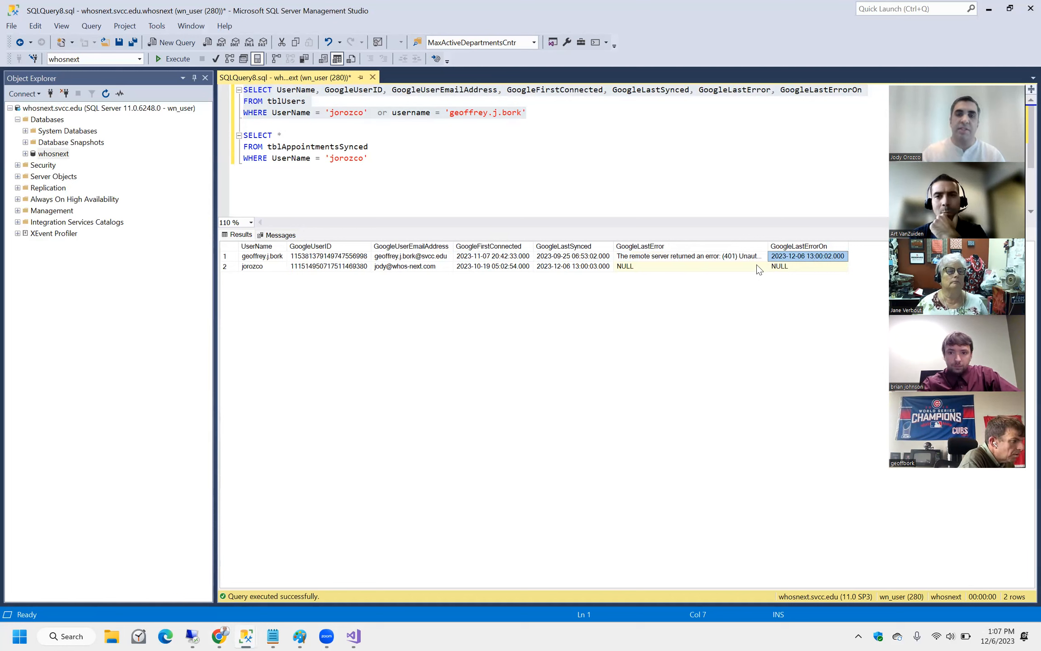
click(575, 258)
click(494, 258)
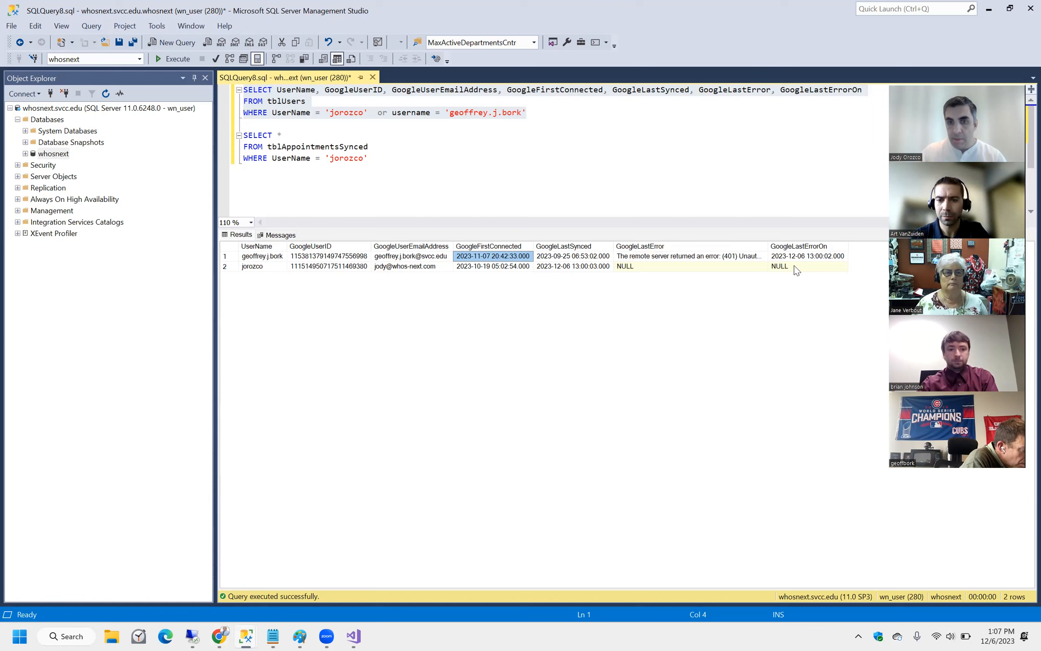
click(533, 131)
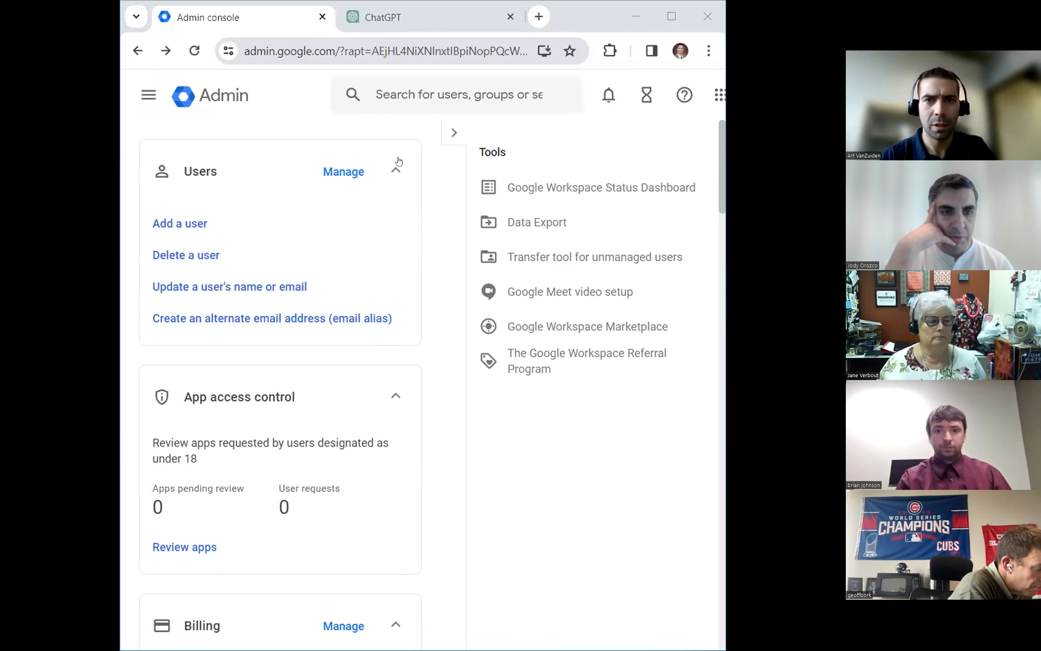
Maximize the Admin console and open Directory > Users to list users from all organizational units.
key(super+Up)
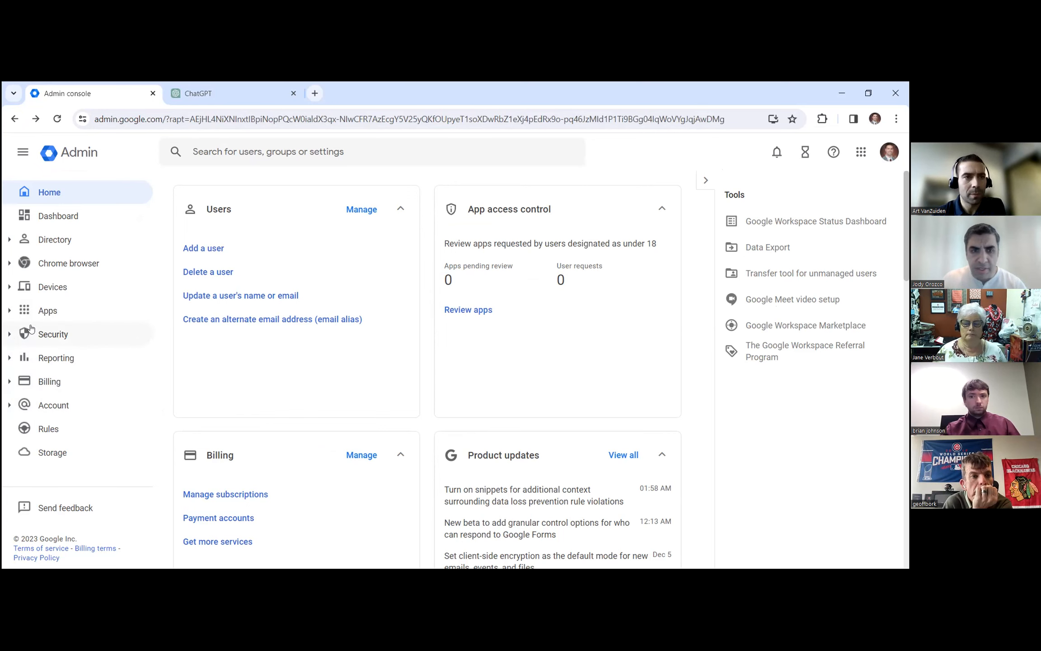
click(23, 153)
click(23, 153)
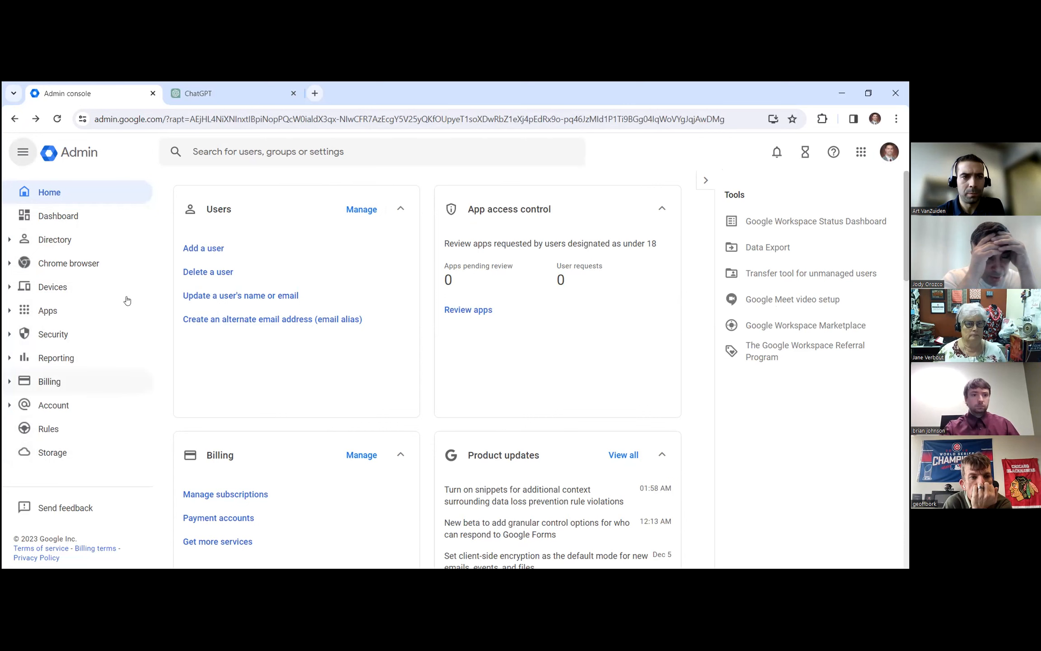
click(11, 241)
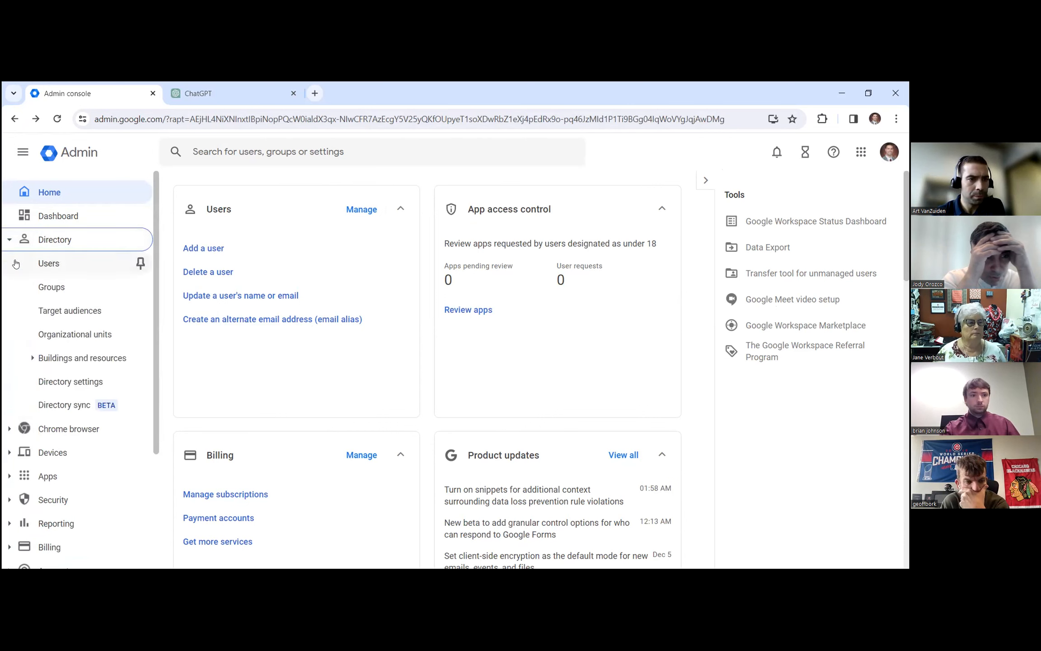
click(58, 265)
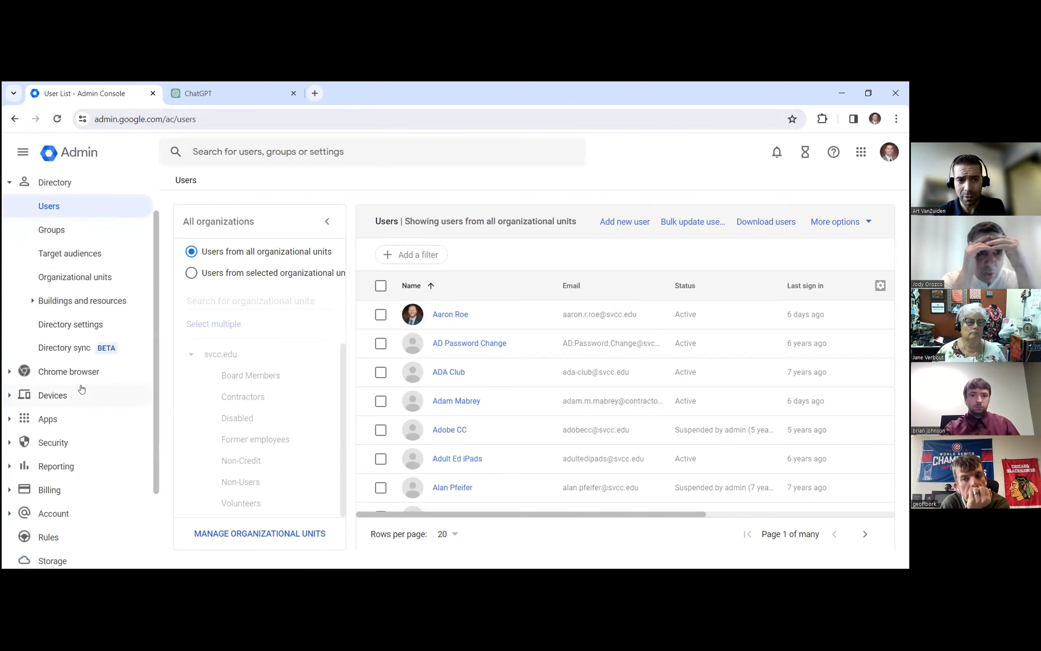
scroll(81, 391, down, 2)
scroll(81, 389, up, 3)
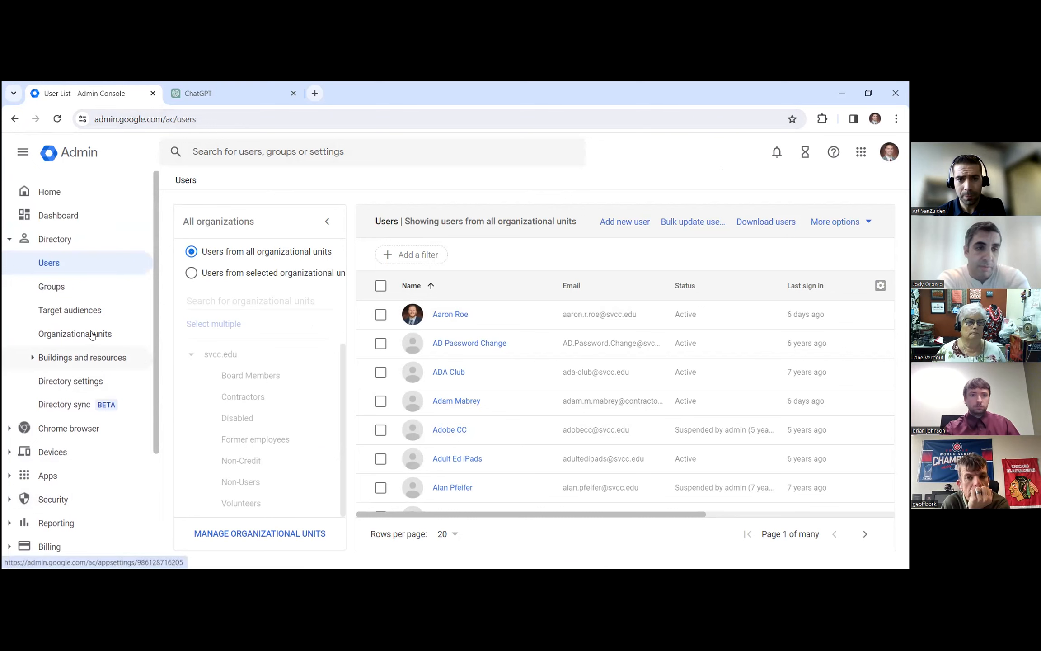
Go to cloud.google.com and open the SVCC project's APIs & Services OAuth consent screen.
click(209, 120)
text(cloud)
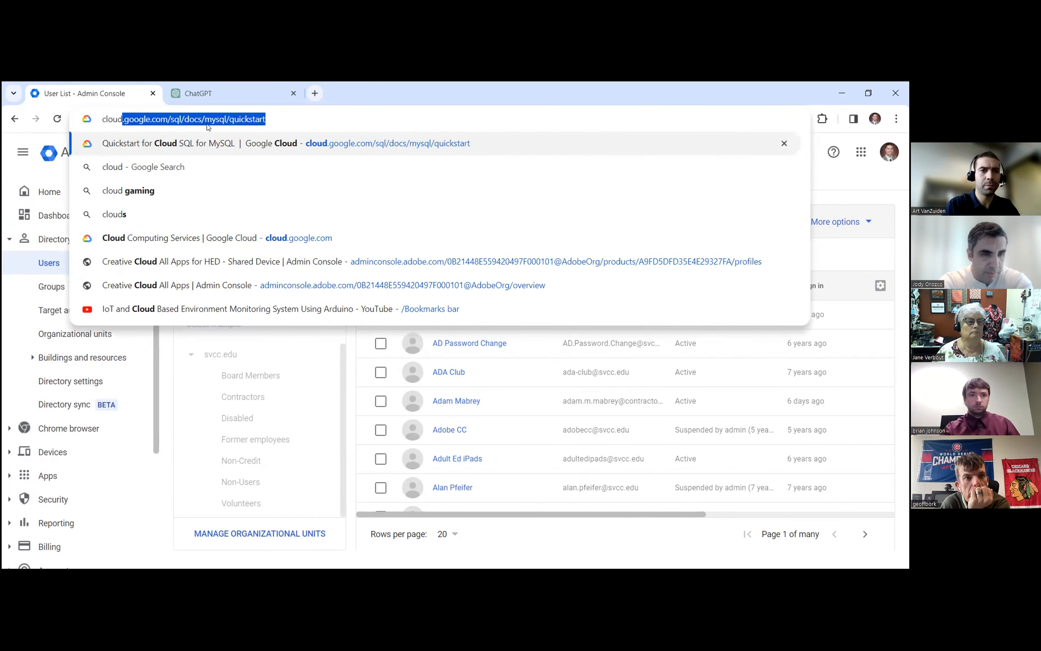
key(End)
key(BackSpace)
key(BackSpace)
key(BackSpace)
key(BackSpace)
key(BackSpace)
key(BackSpace)
key(BackSpace)
key(BackSpace)
key(BackSpace)
key(BackSpace)
key(BackSpace)
key(BackSpace)
key(BackSpace)
key(BackSpace)
key(BackSpace)
key(BackSpace)
key(BackSpace)
key(BackSpace)
key(BackSpace)
key(BackSpace)
key(BackSpace)
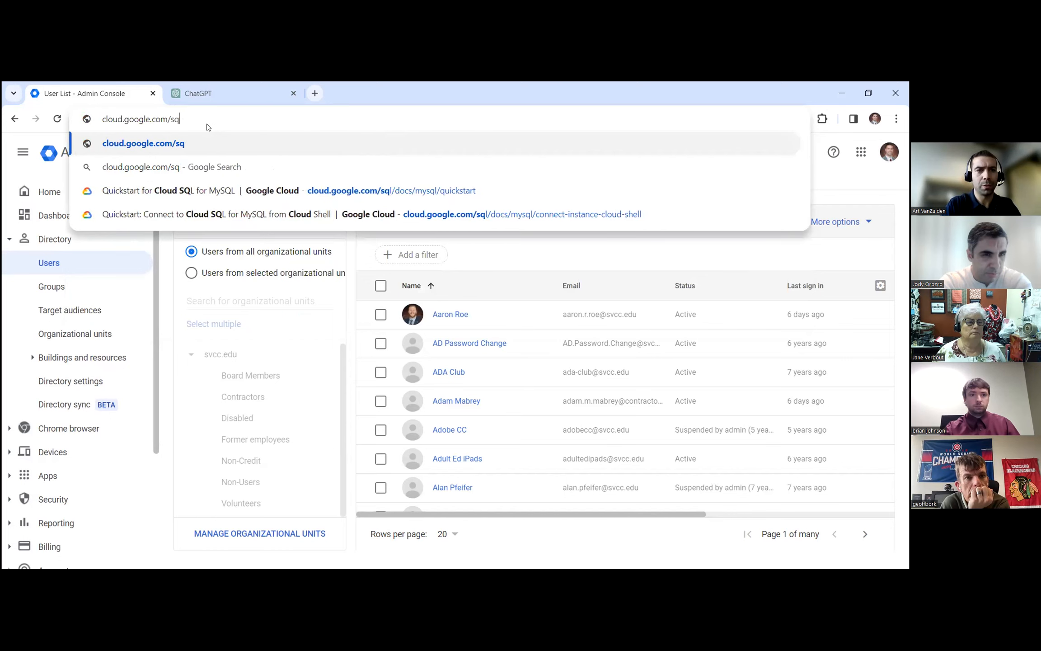
key(Return)
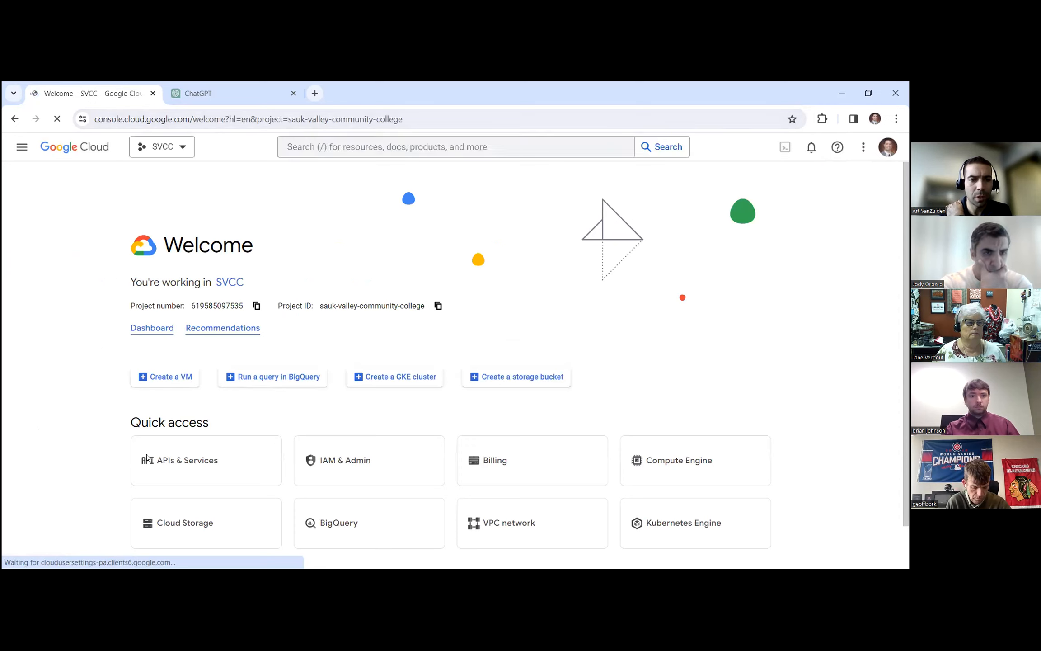
click(170, 467)
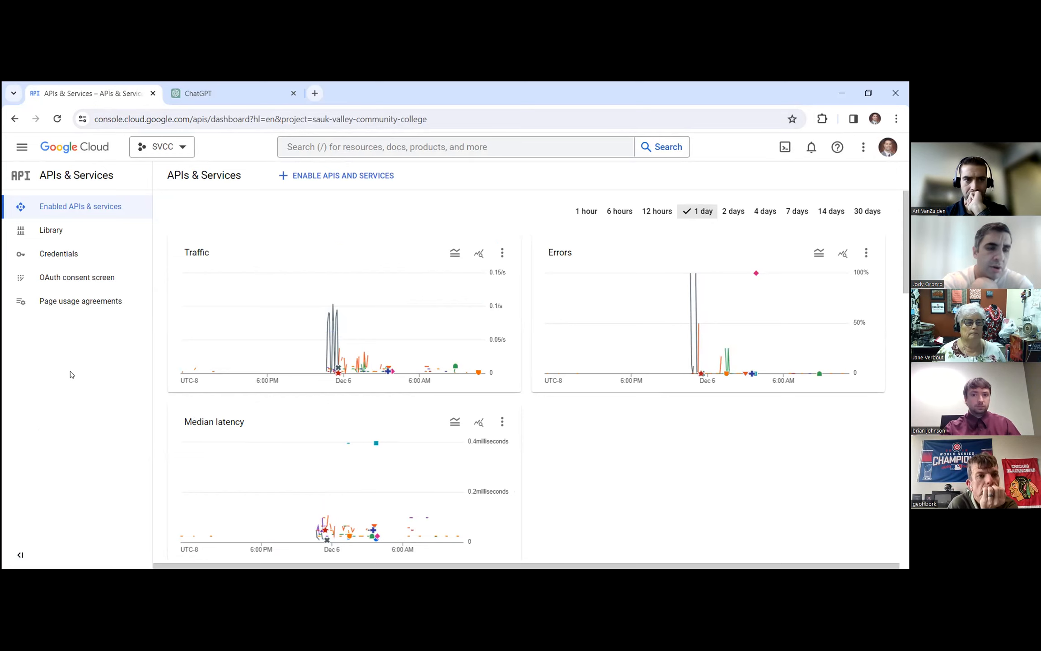
click(75, 277)
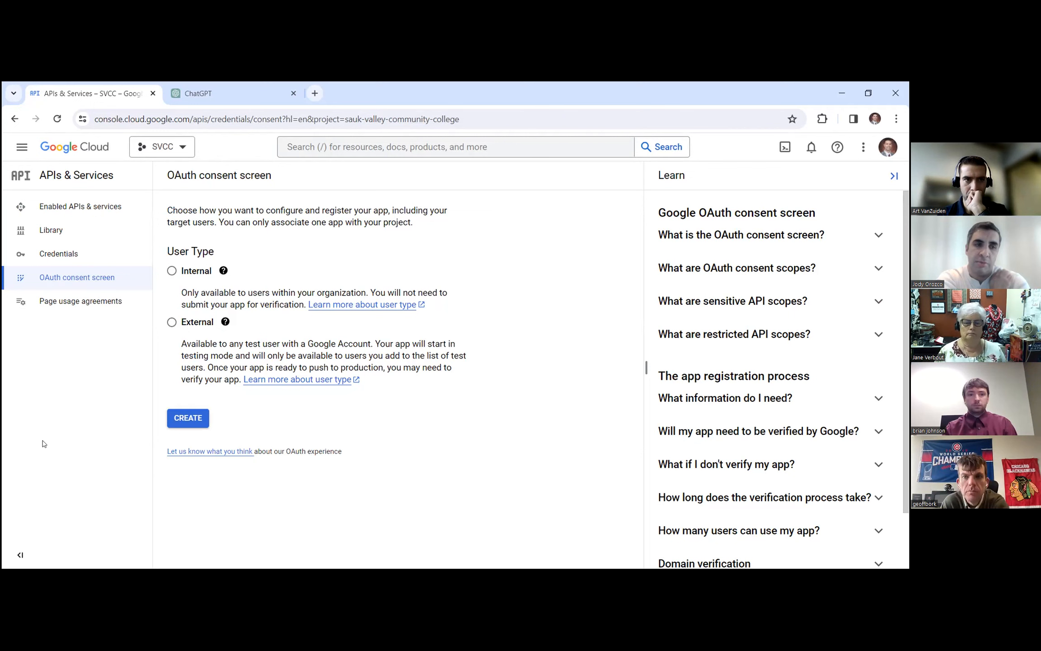
Open the Google Workspace Admin console in a new tab and go to Users.
key(ctrl+t)
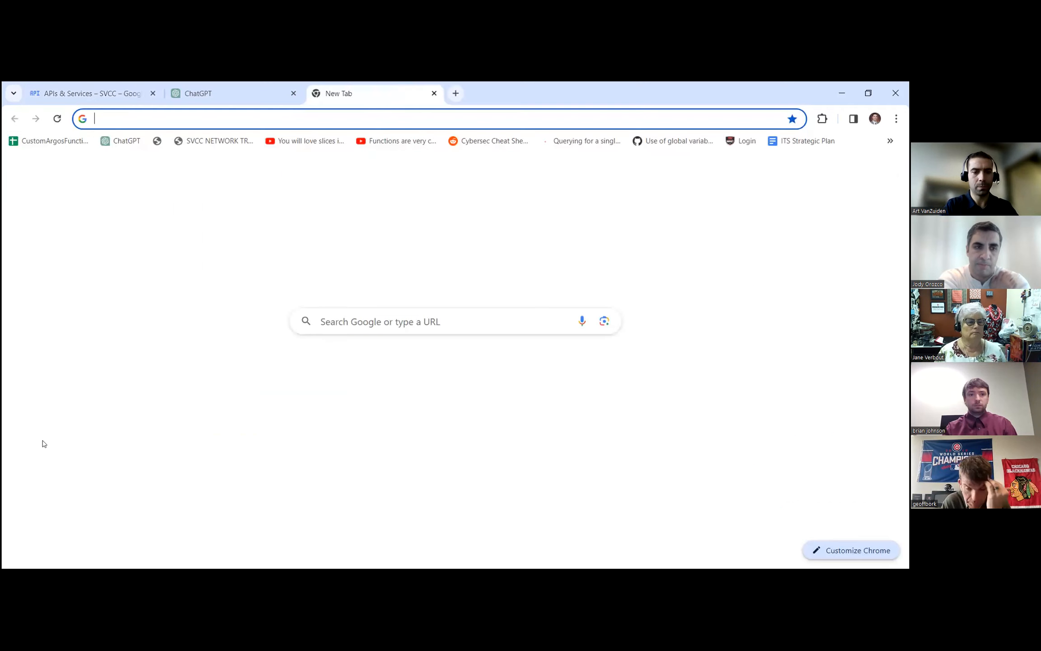
text(work)
key(Return)
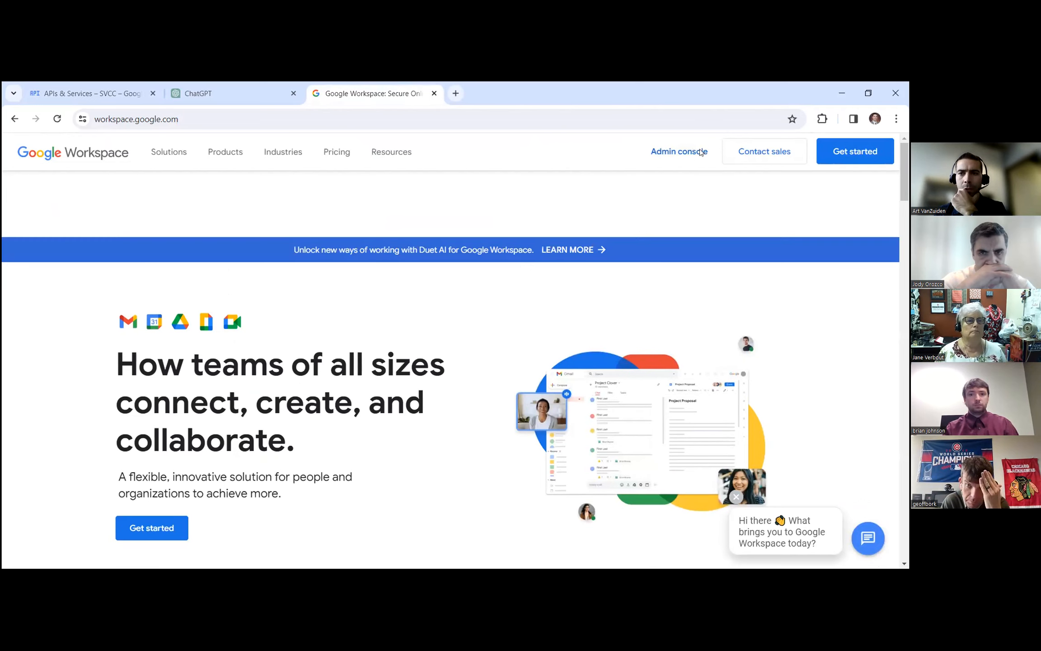
click(699, 151)
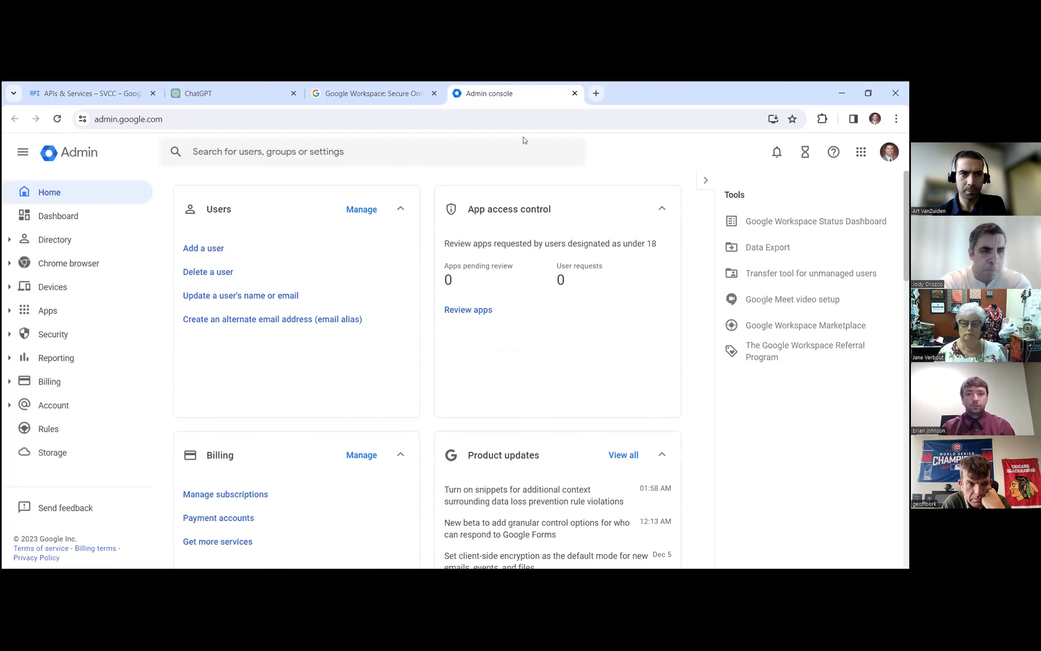
click(219, 208)
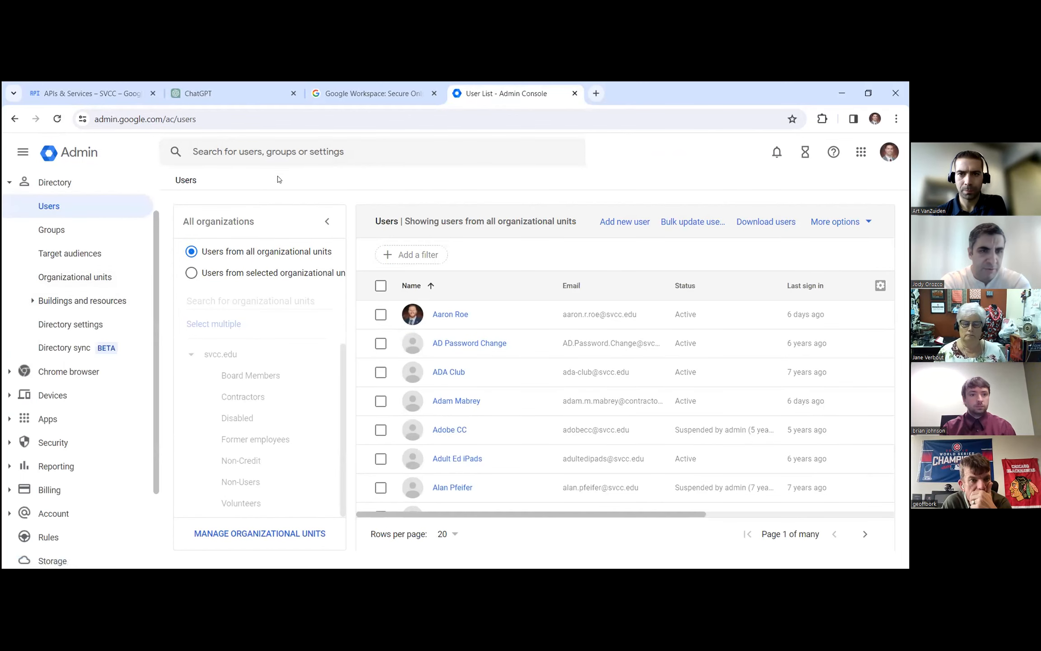
Search for the affected user and review their account: 18.52 GB used, 2-step verification off.
click(318, 153)
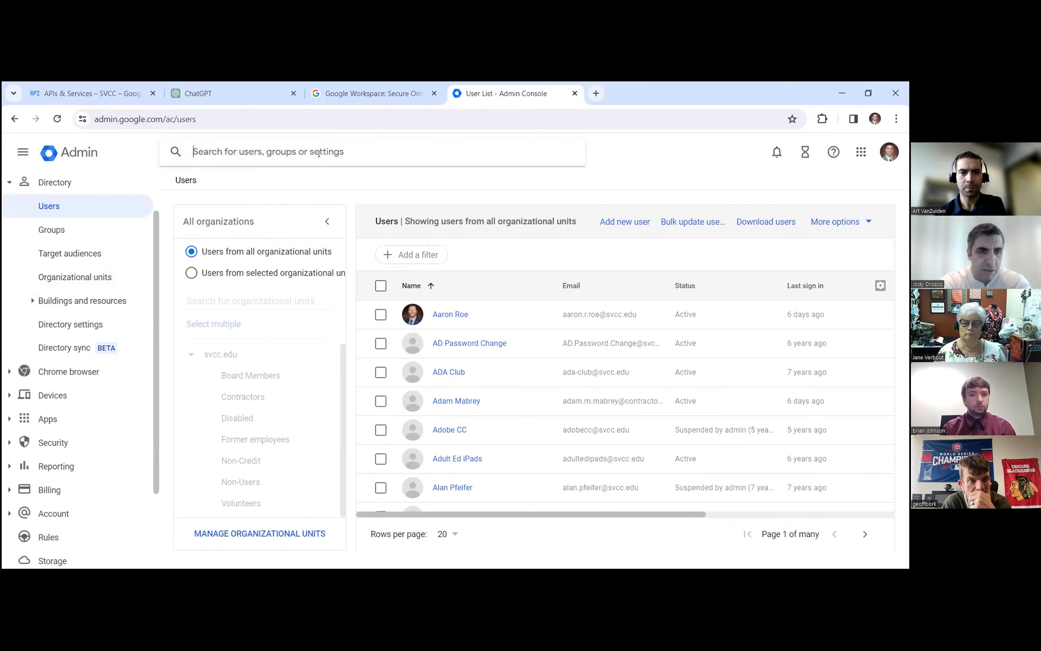
text(geoff)
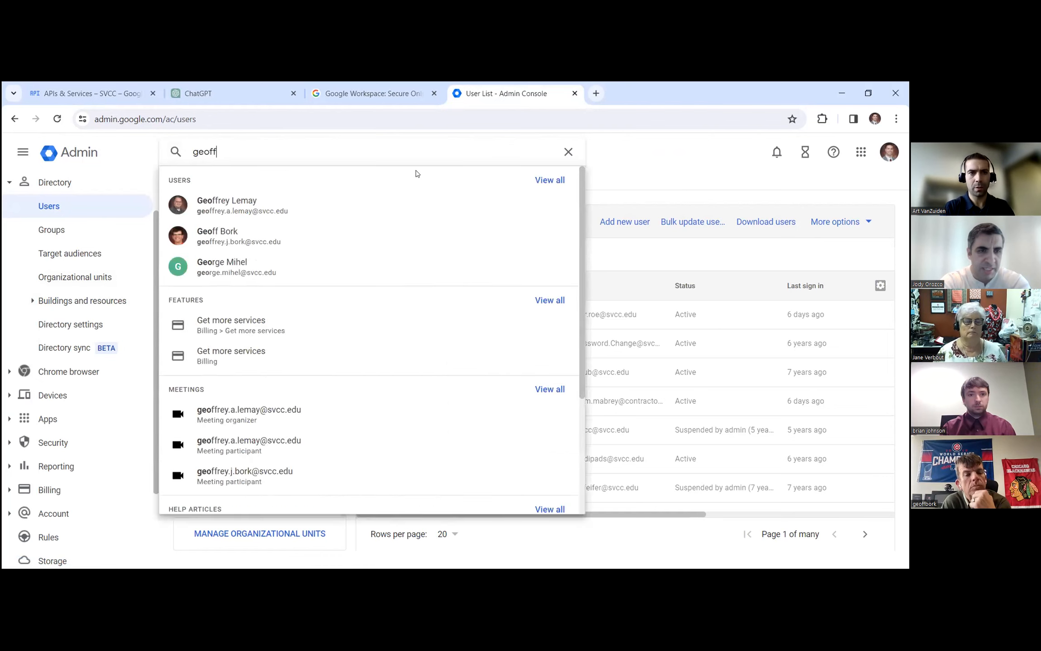
click(380, 234)
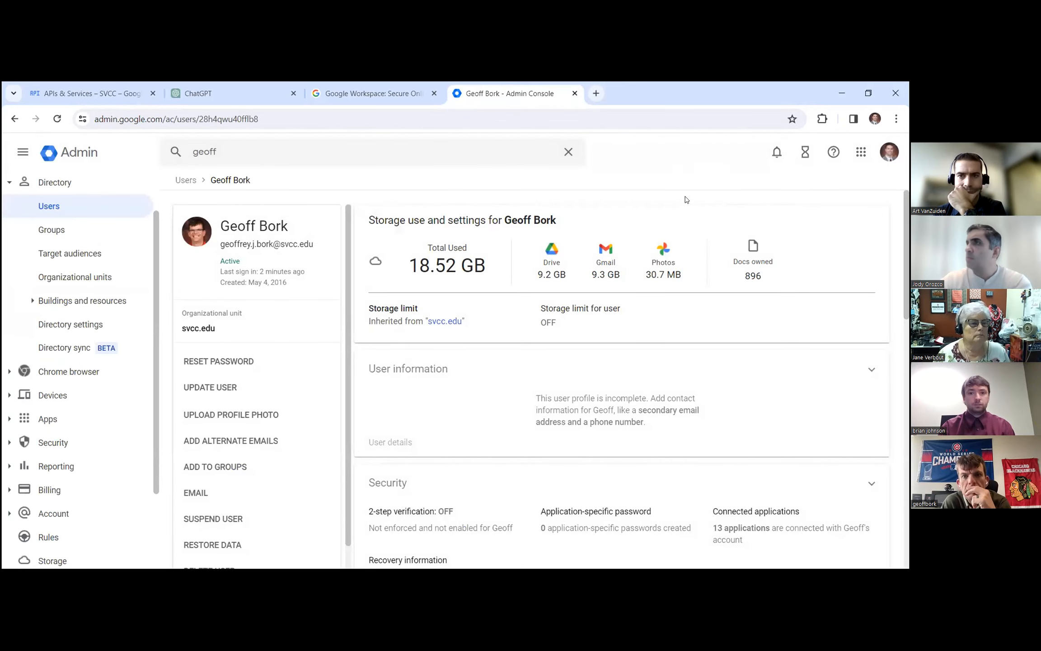
scroll(686, 203, down, 1)
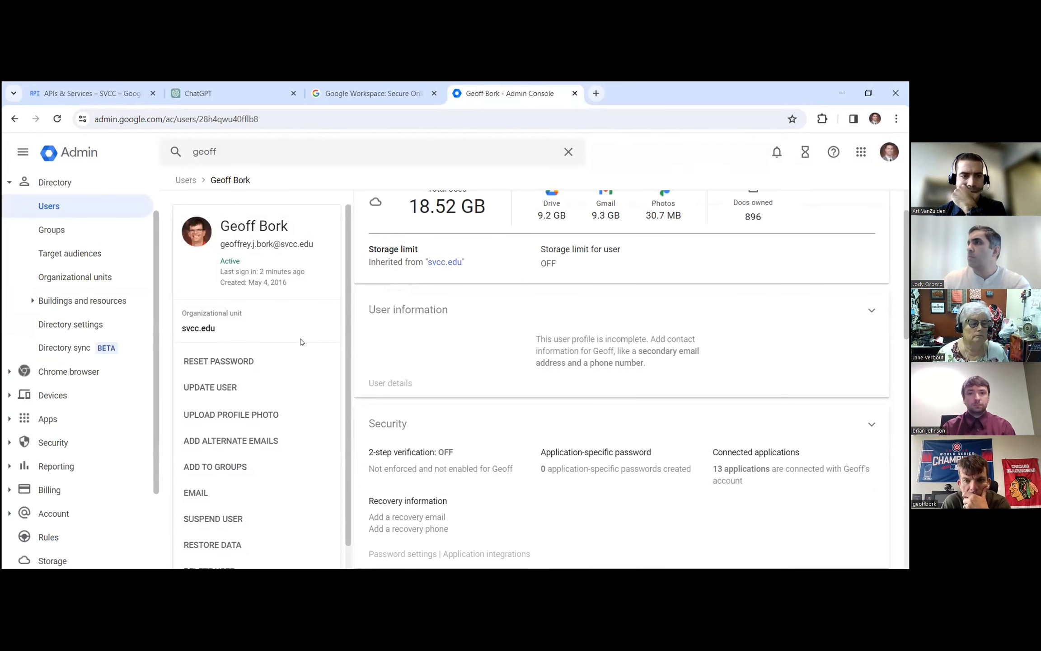
scroll(263, 336, down, 1)
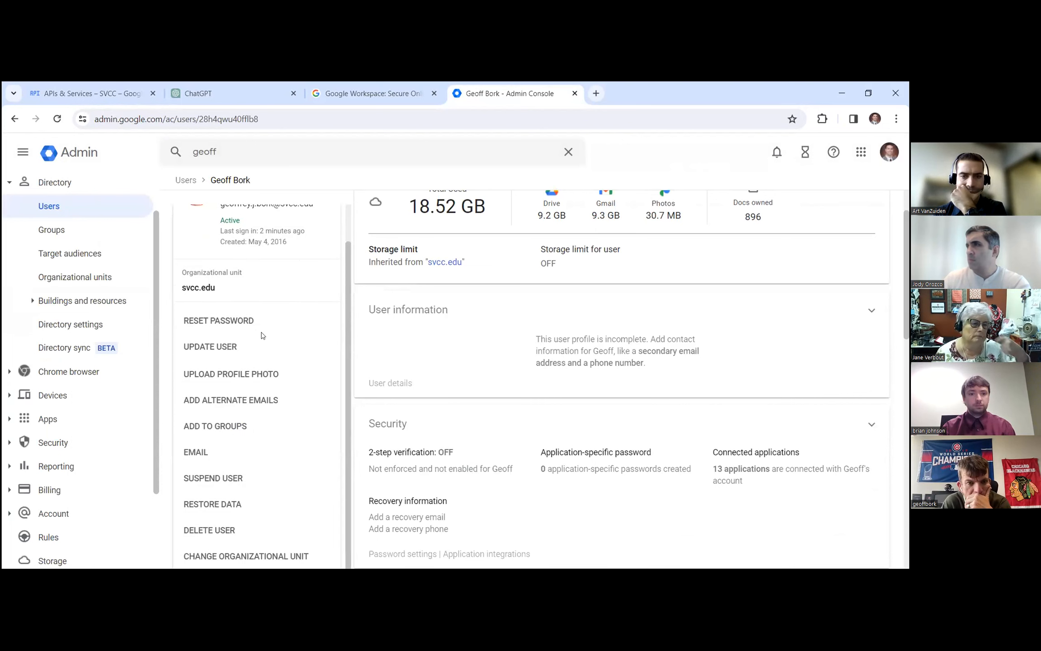
scroll(505, 362, up, 1)
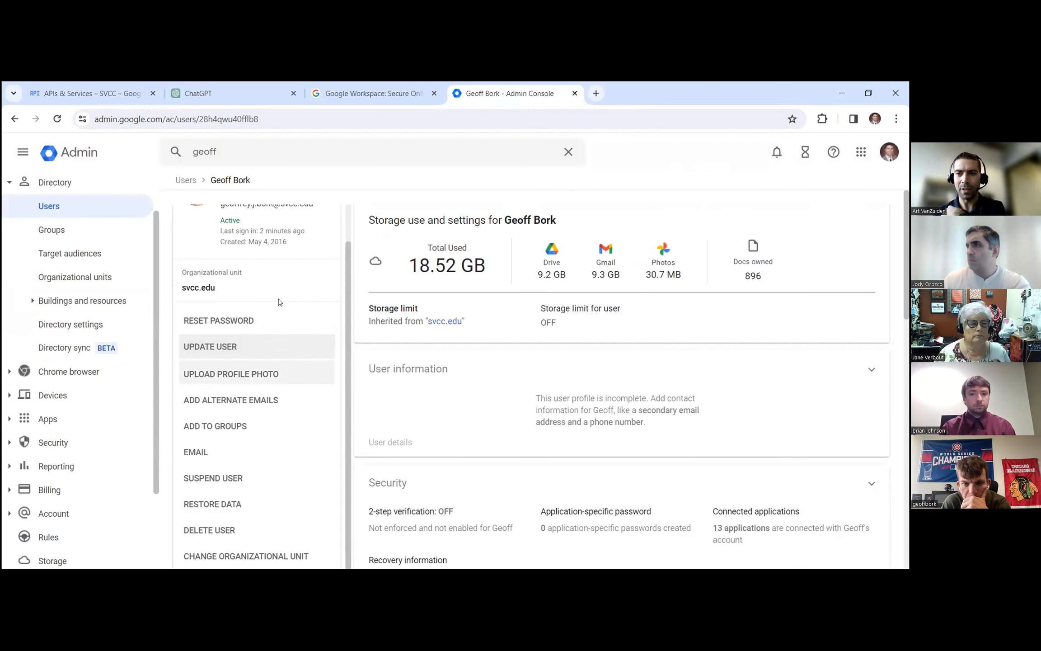
scroll(276, 328, up, 1)
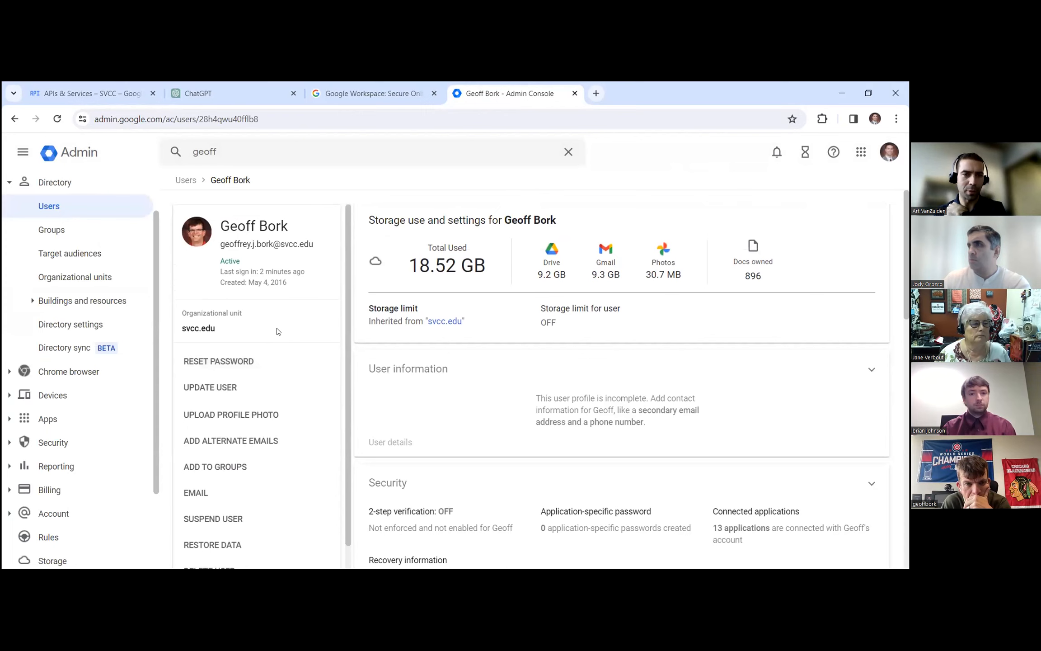
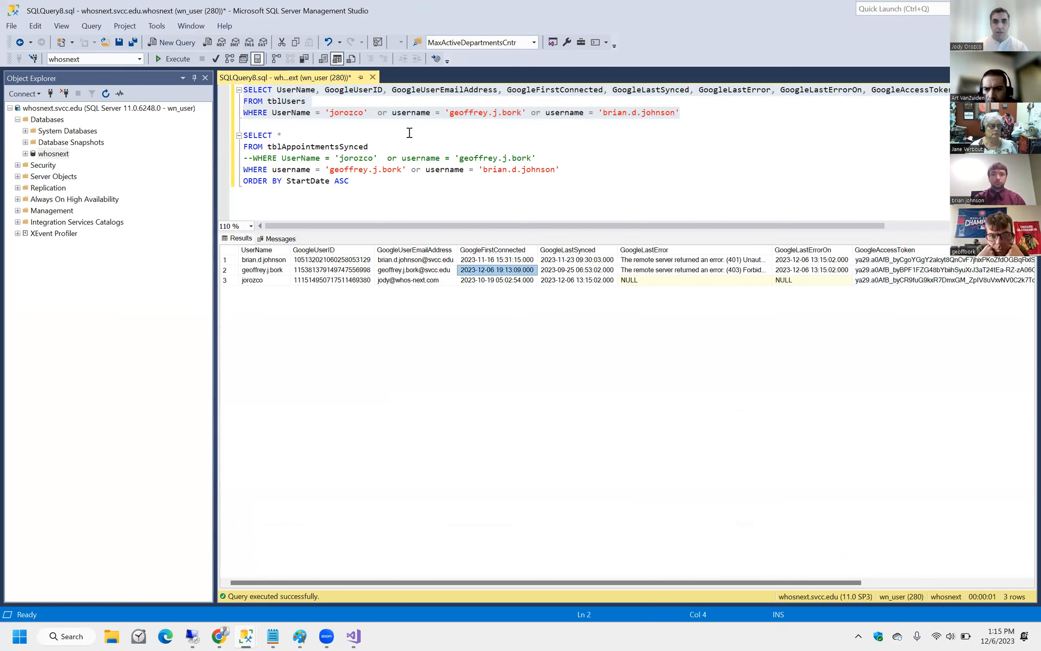
Place the cursor after the filter line of the tblUsers query.
click(567, 180)
Add username to the ORDER BY and run the tblAppointmentsSynced query on its own.
click(571, 170)
click(282, 182)
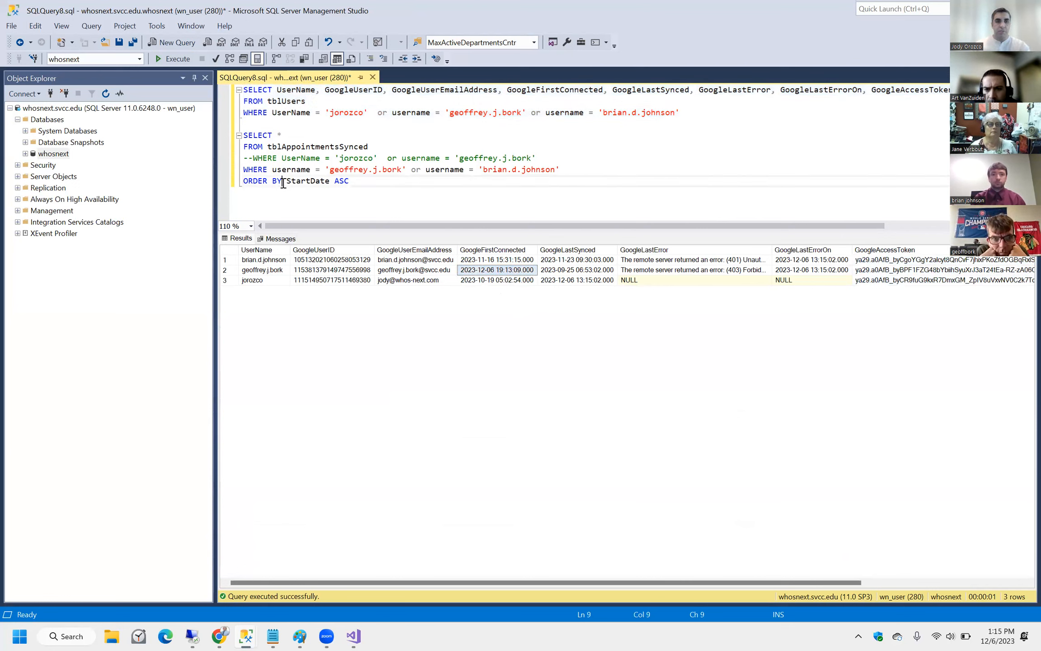
text(username,)
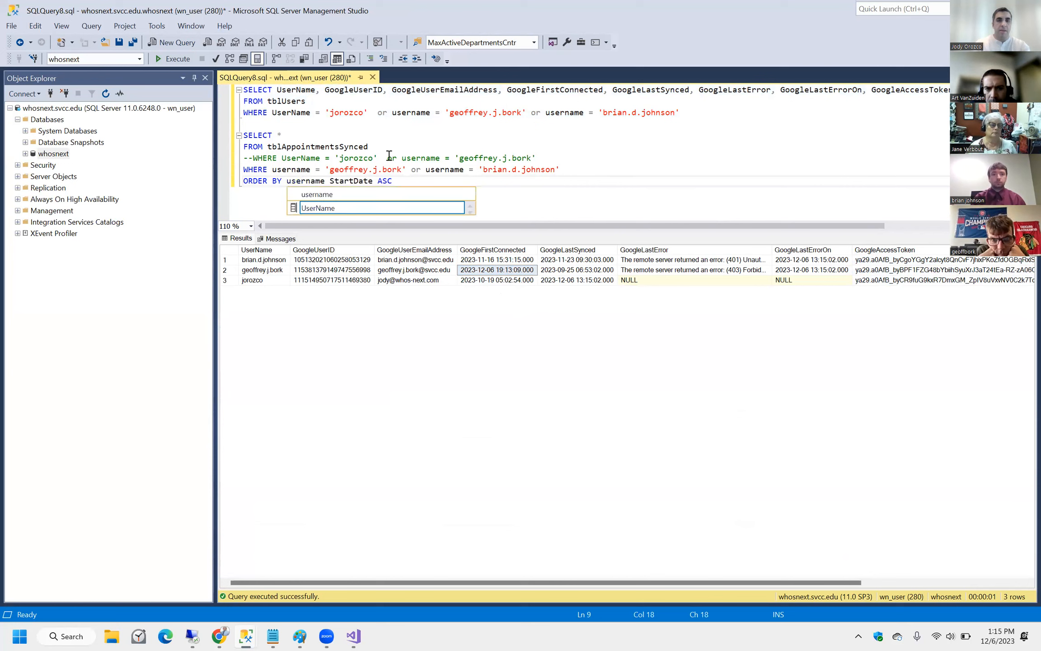
drag(449, 181, 244, 135)
click(164, 60)
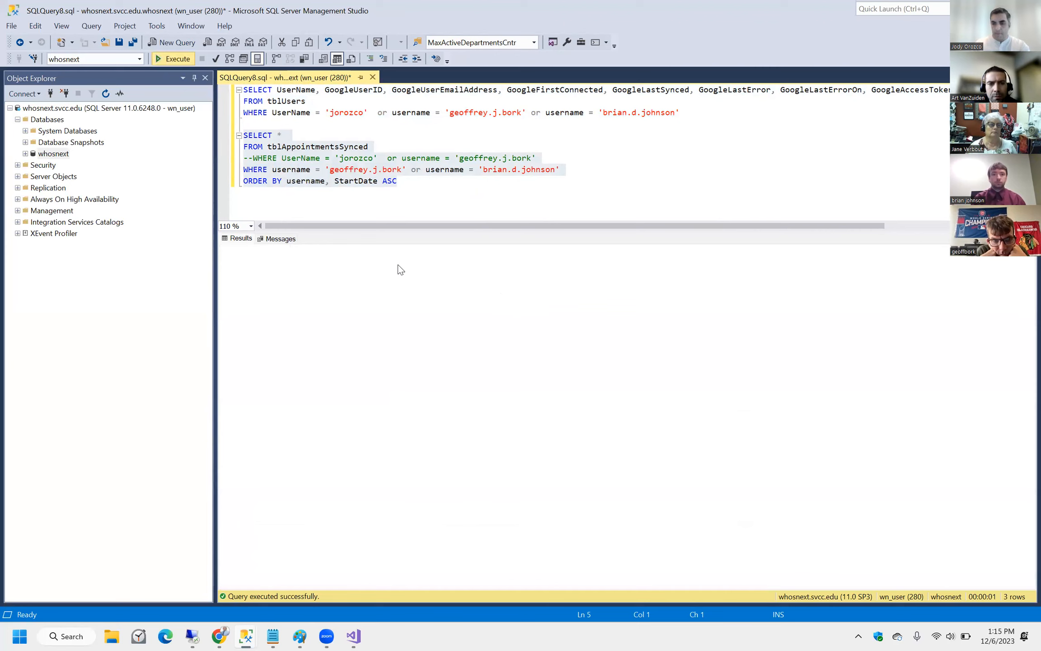
Inspect the appointments' event ids and start dates, down to the last row.
click(424, 310)
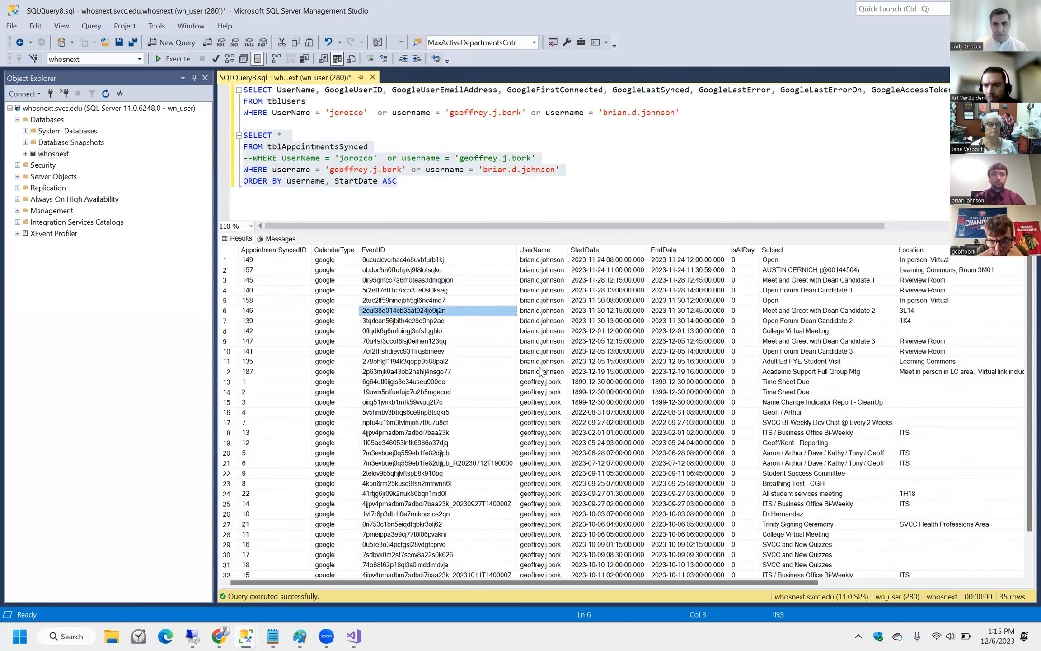
click(543, 372)
click(613, 371)
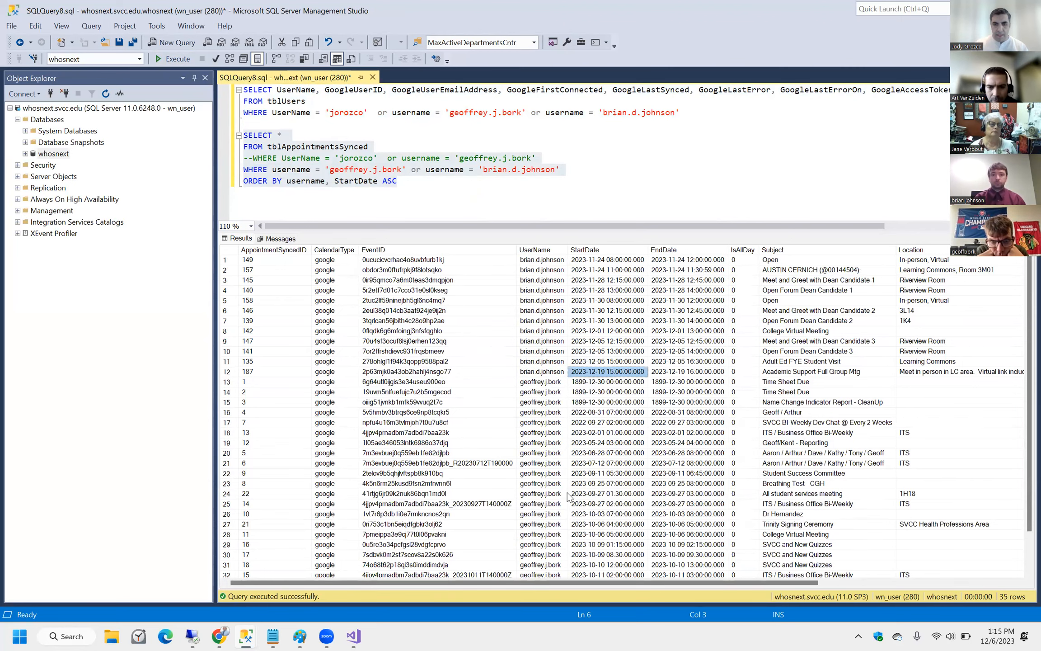
scroll(570, 497, down, 2)
click(794, 565)
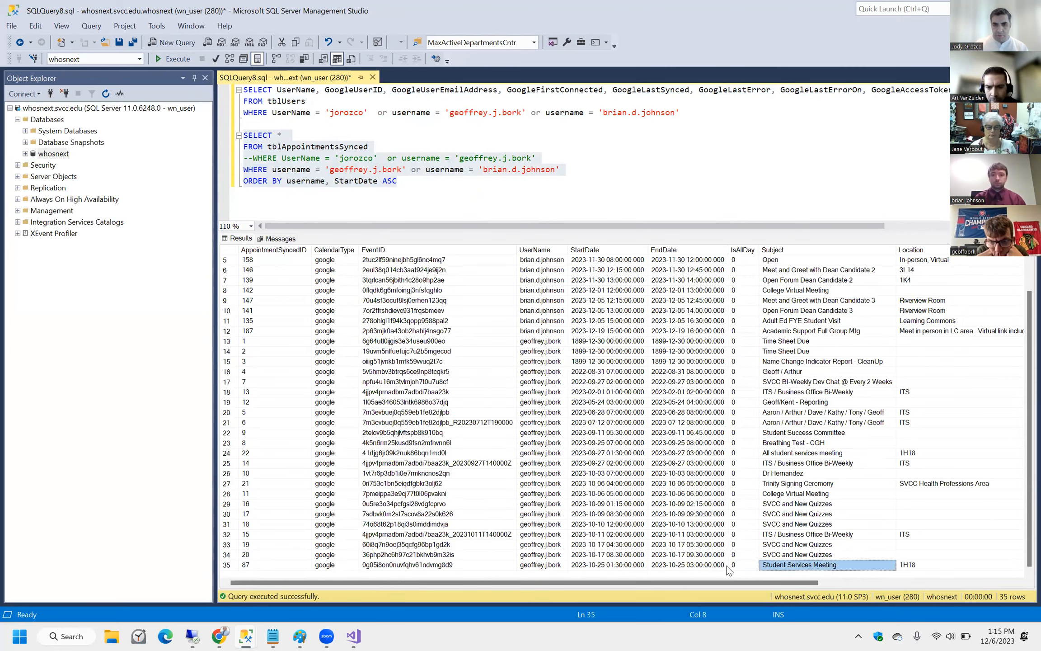
key(Up)
key(Left)
key(Left)
key(Left)
key(Left)
key(Left)
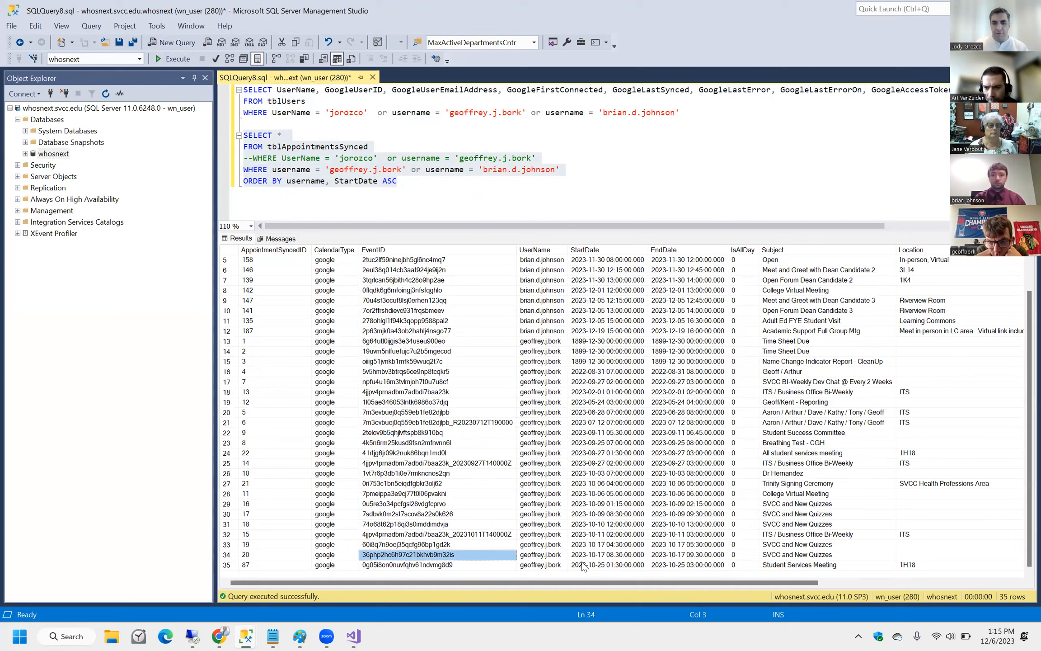
click(584, 565)
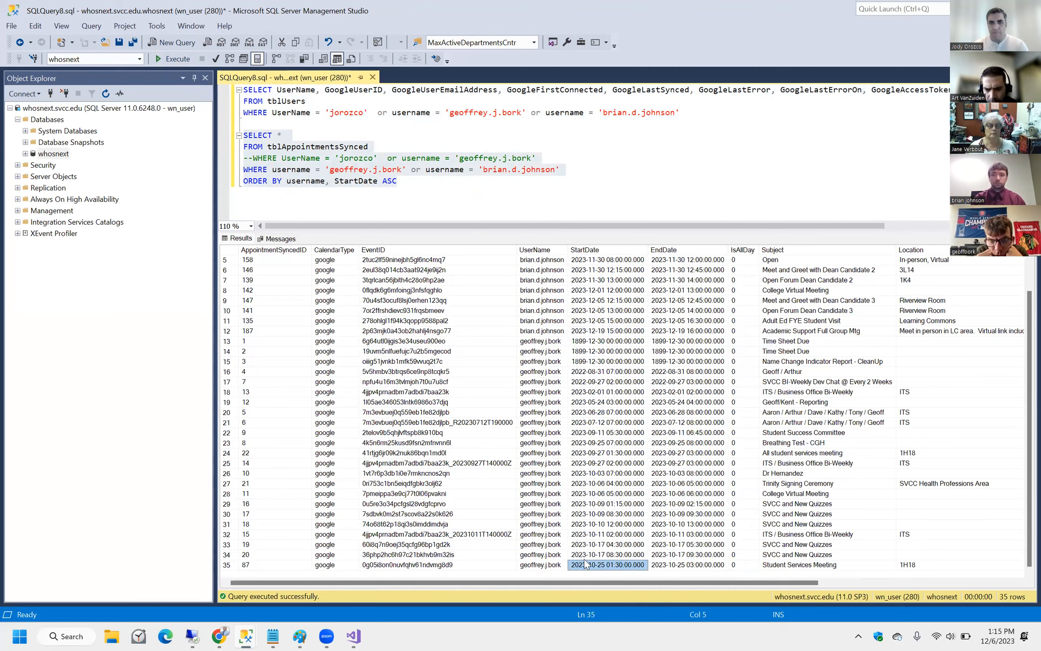
Delete the second user's filter condition and change the sort from ASC to desc.
drag(402, 181, 237, 134)
click(412, 158)
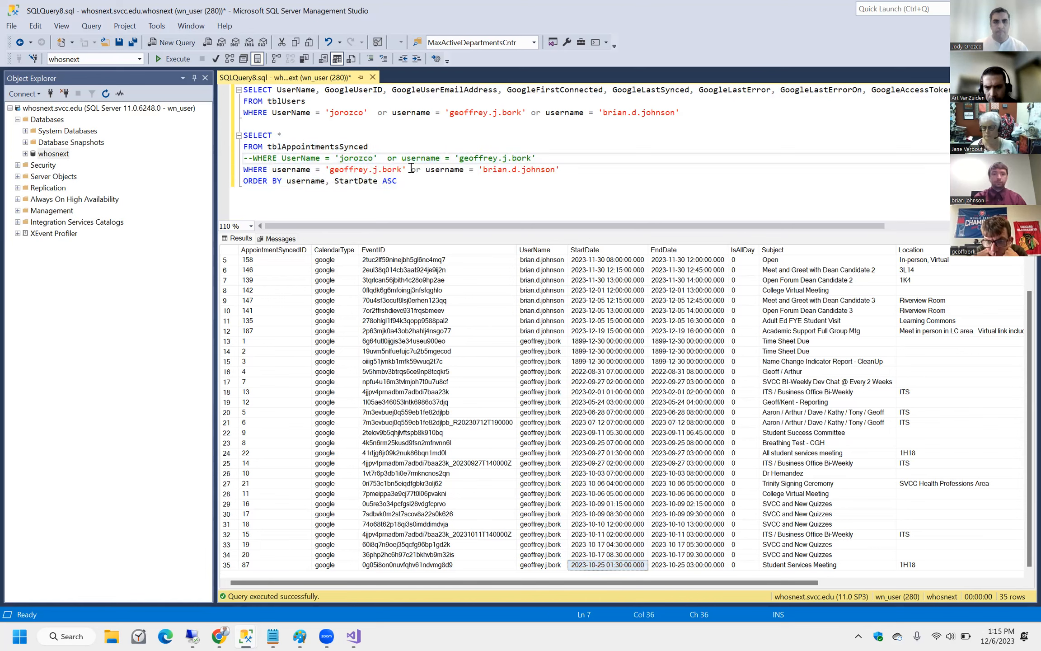
drag(411, 169, 562, 168)
key(Delete)
drag(407, 182, 240, 134)
click(492, 181)
key(BackSpace)
key(BackSpace)
key(BackSpace)
text(desc)
drag(438, 181, 231, 138)
Run the single-user appointments query and review the 23 rows, latest end date first.
click(174, 59)
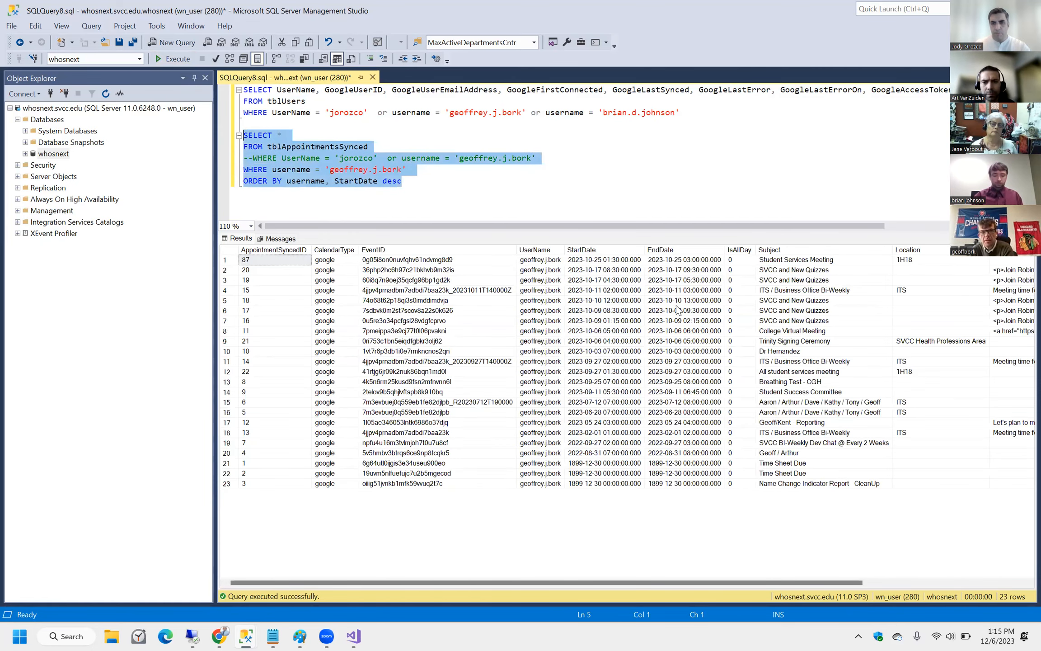
click(679, 261)
click(541, 189)
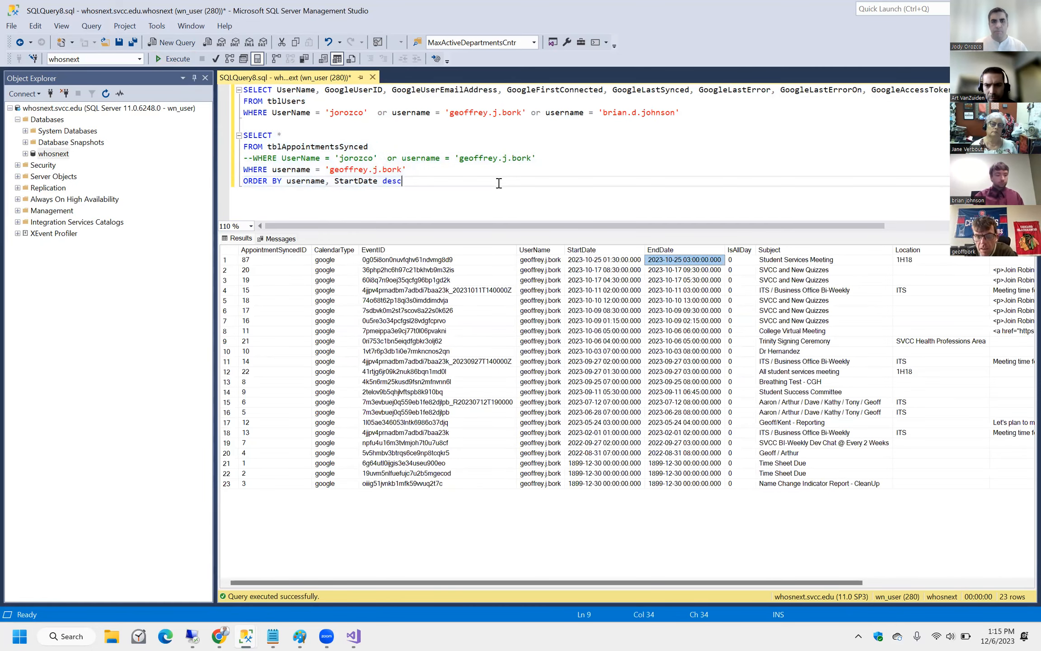
shift+click(244, 136)
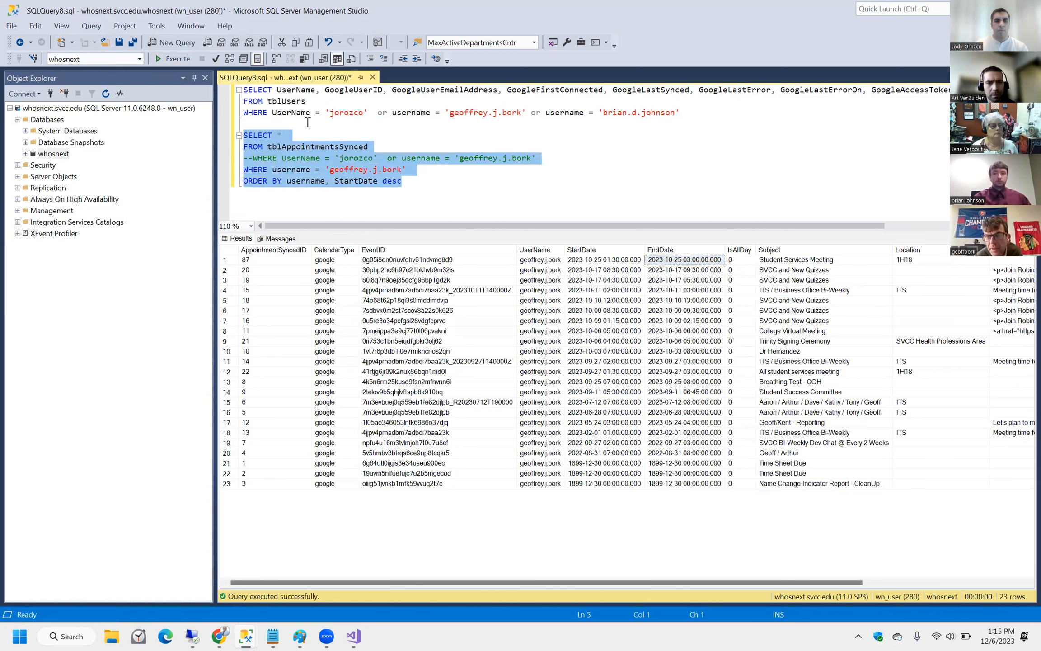
click(170, 59)
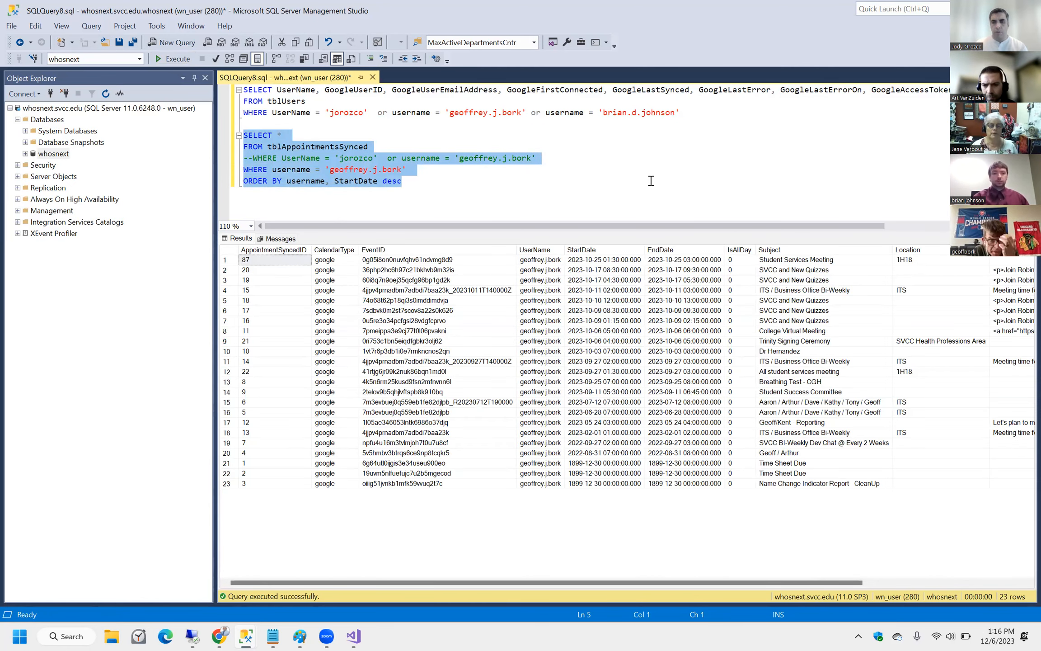
Select the tblUsers sync status query in the editor.
click(522, 158)
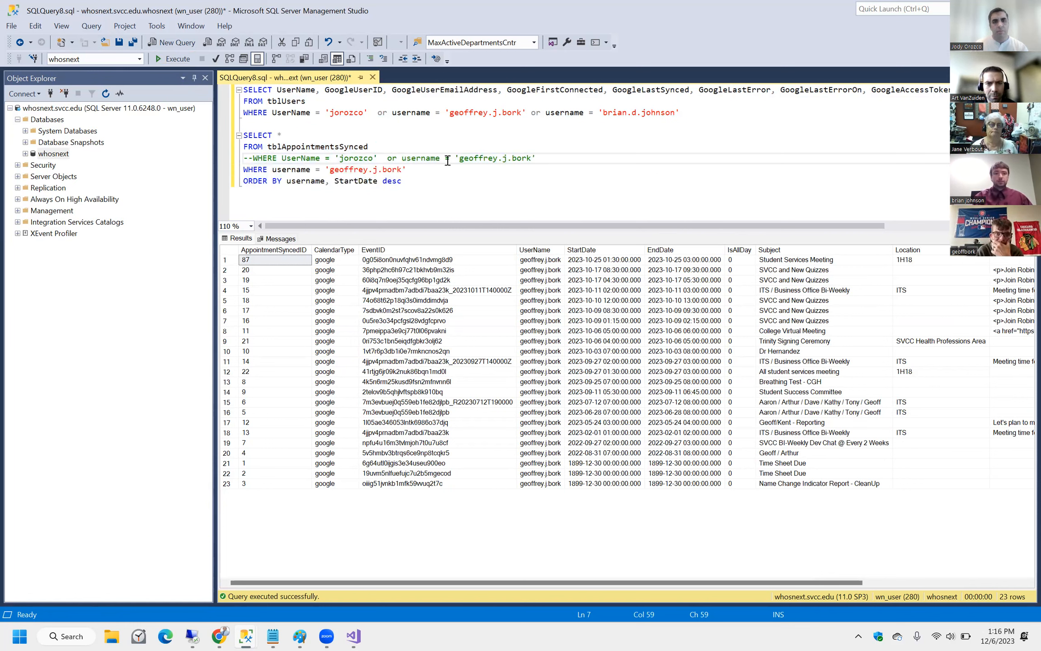
click(351, 192)
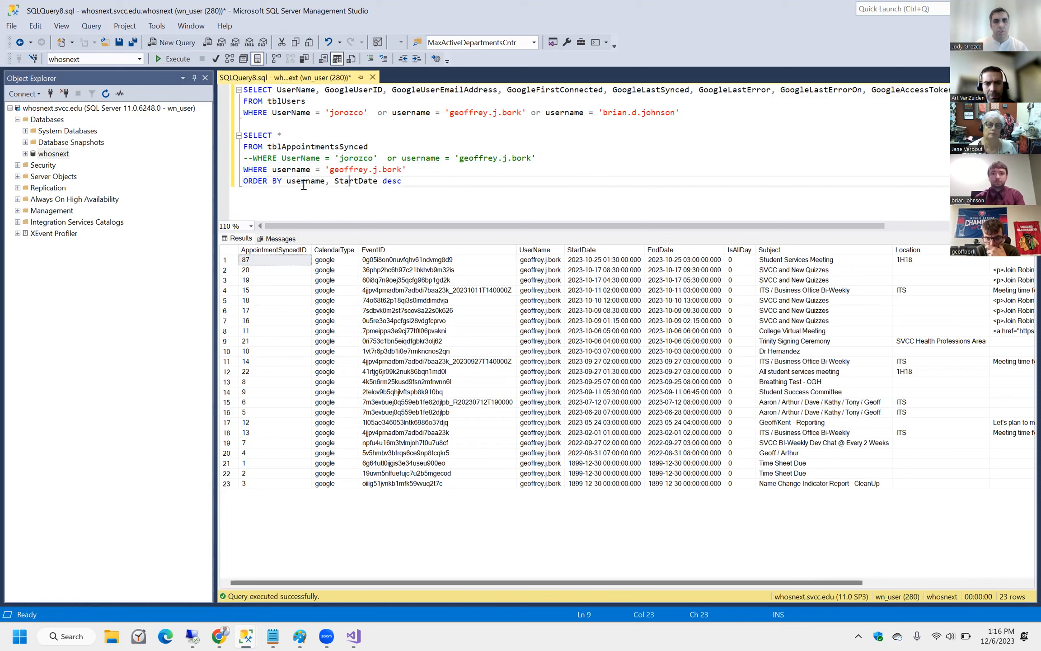
drag(680, 113, 197, 83)
Rerun the tblUsers sync query and widen GoogleLastError to read the second user's dates and error.
click(175, 58)
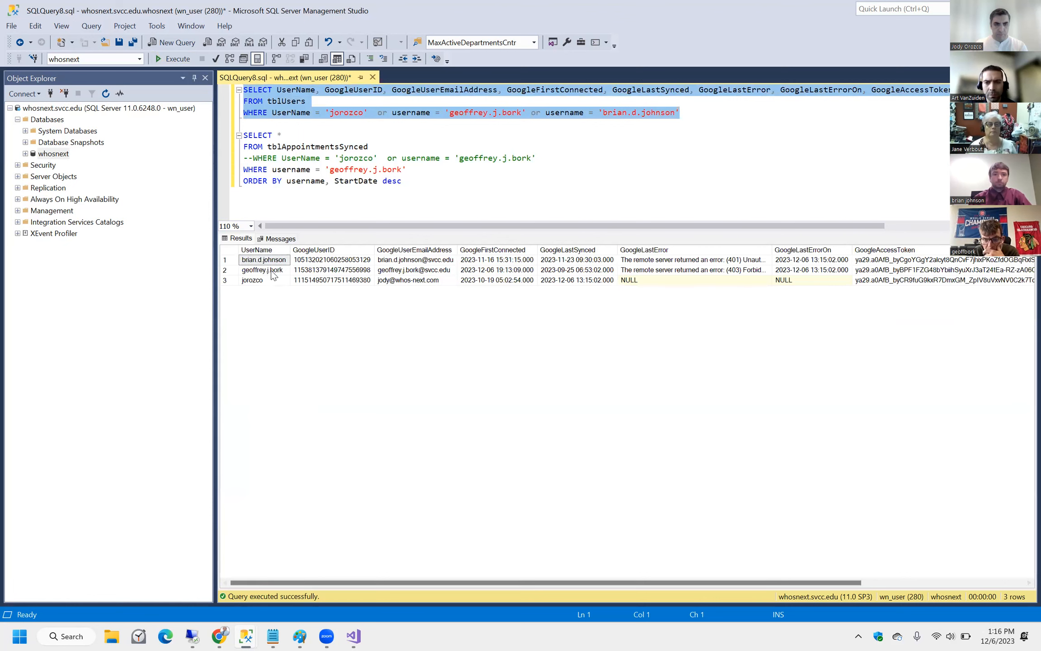
click(332, 270)
click(497, 270)
click(579, 270)
click(630, 271)
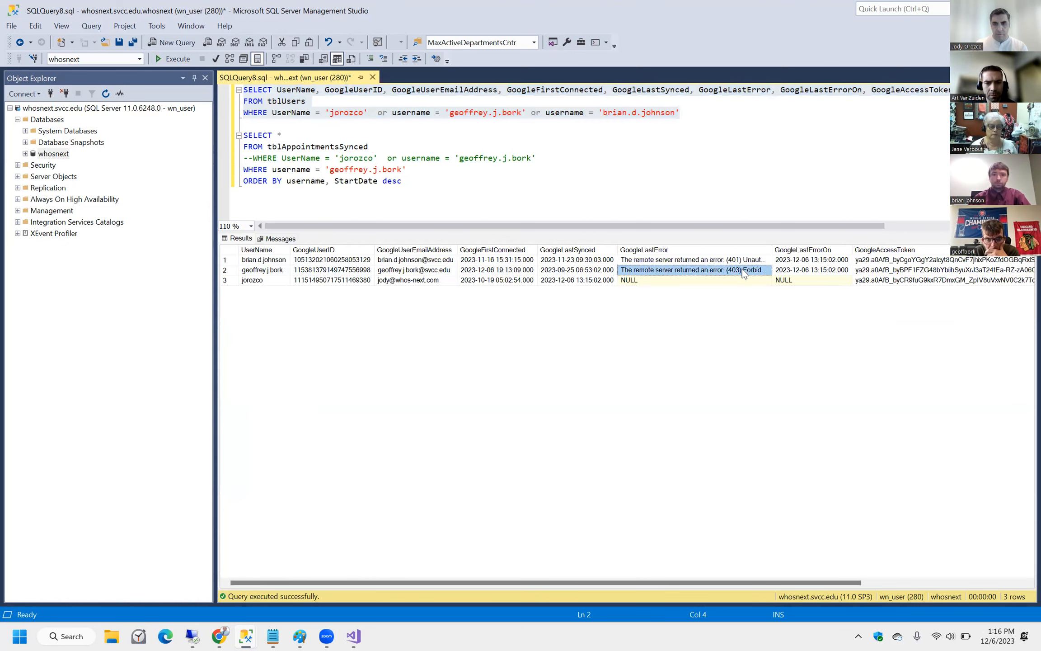
click(811, 270)
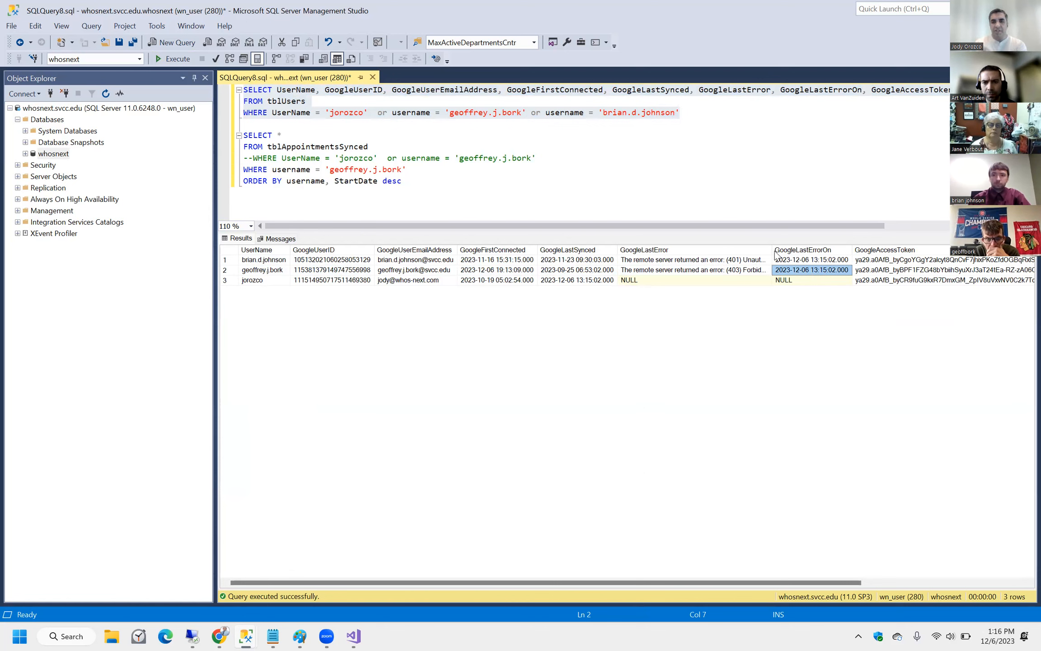
drag(771, 250, 830, 250)
Compare the errors: 401 Unauthorized for the first user, 403 Forbidden for the second.
click(762, 270)
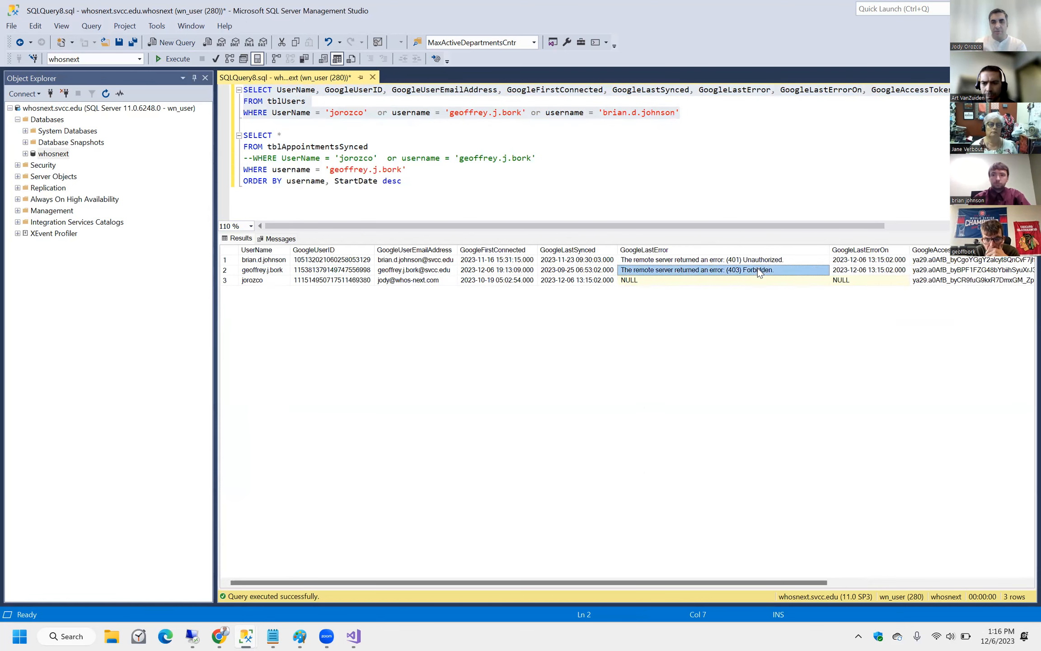
click(427, 271)
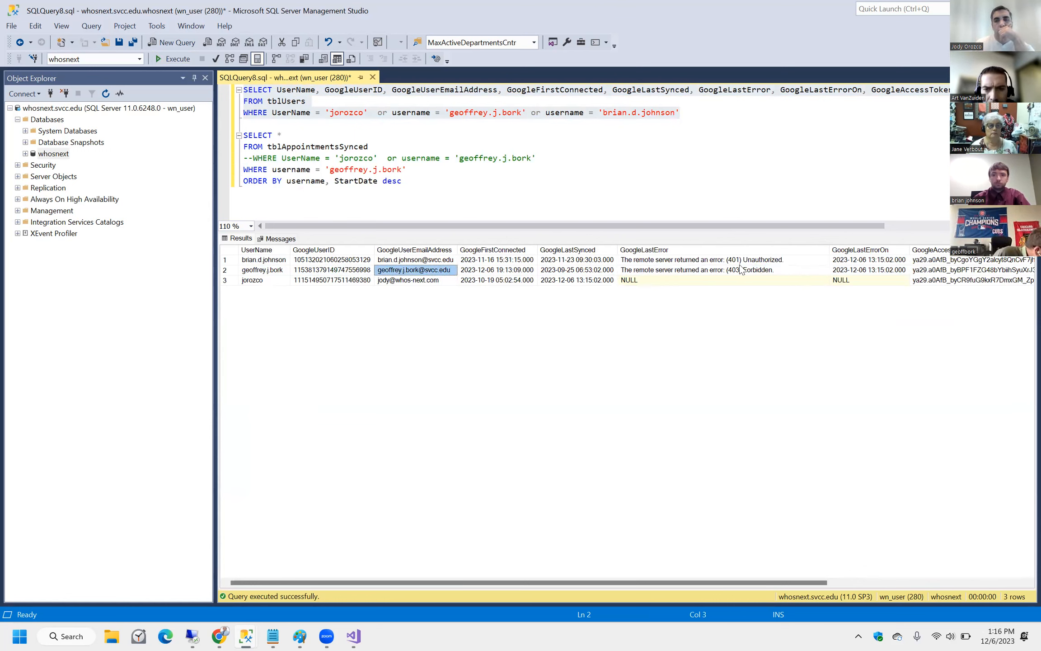
click(875, 271)
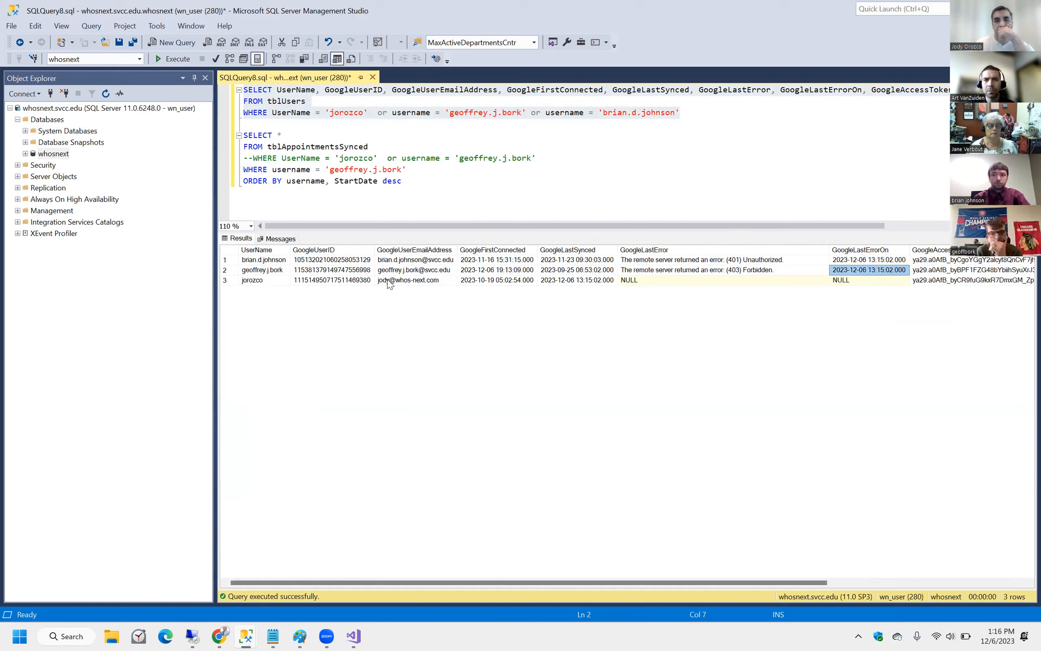
click(422, 271)
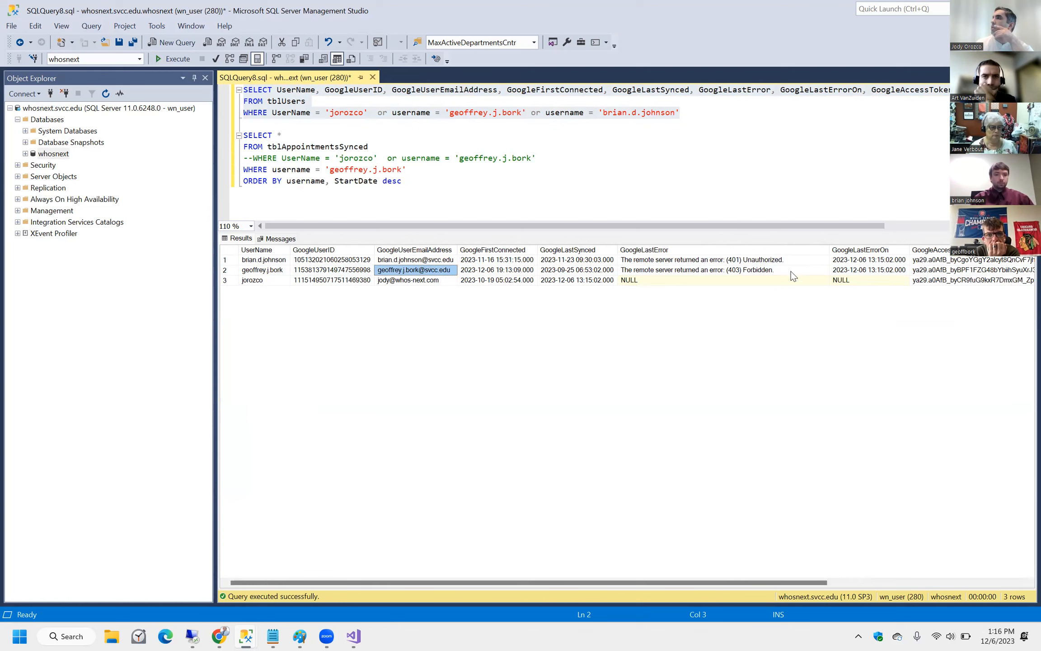
click(972, 270)
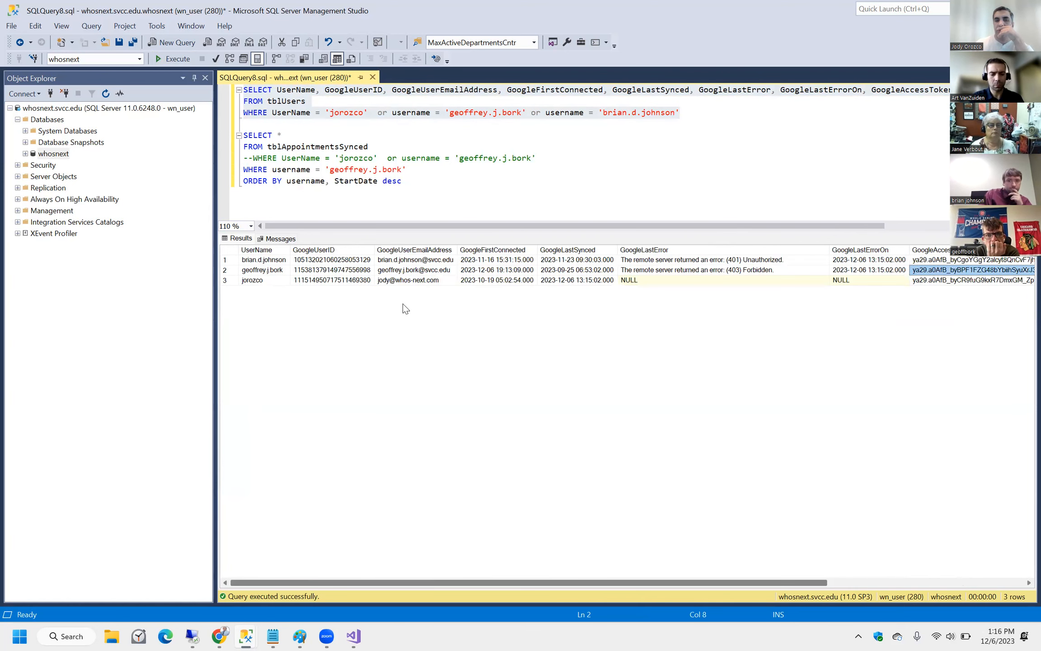
click(497, 270)
click(713, 270)
click(713, 260)
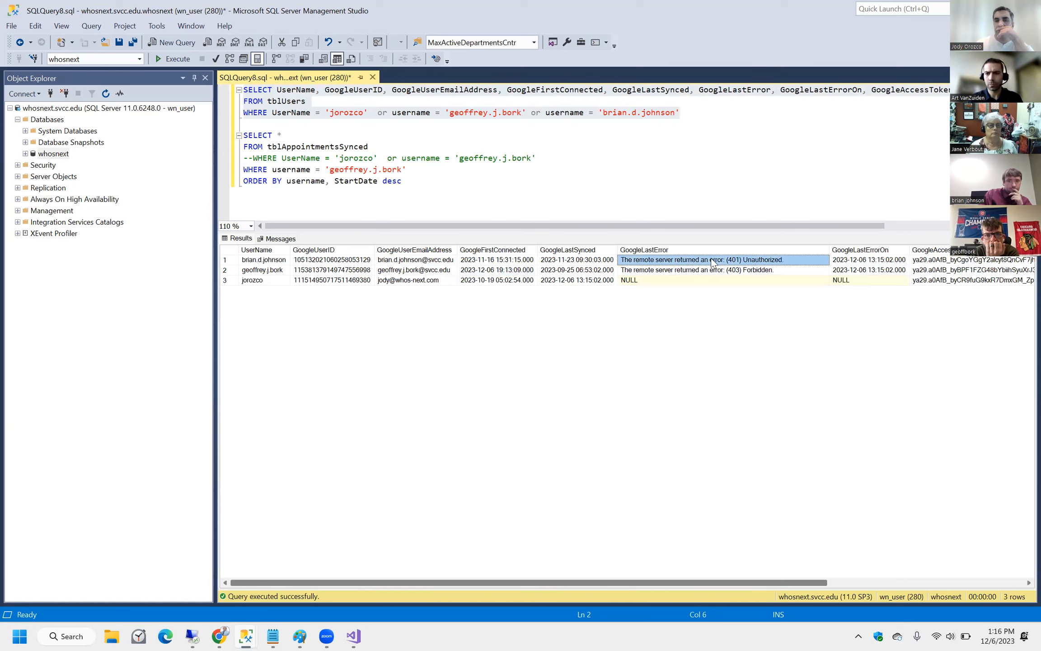
click(657, 270)
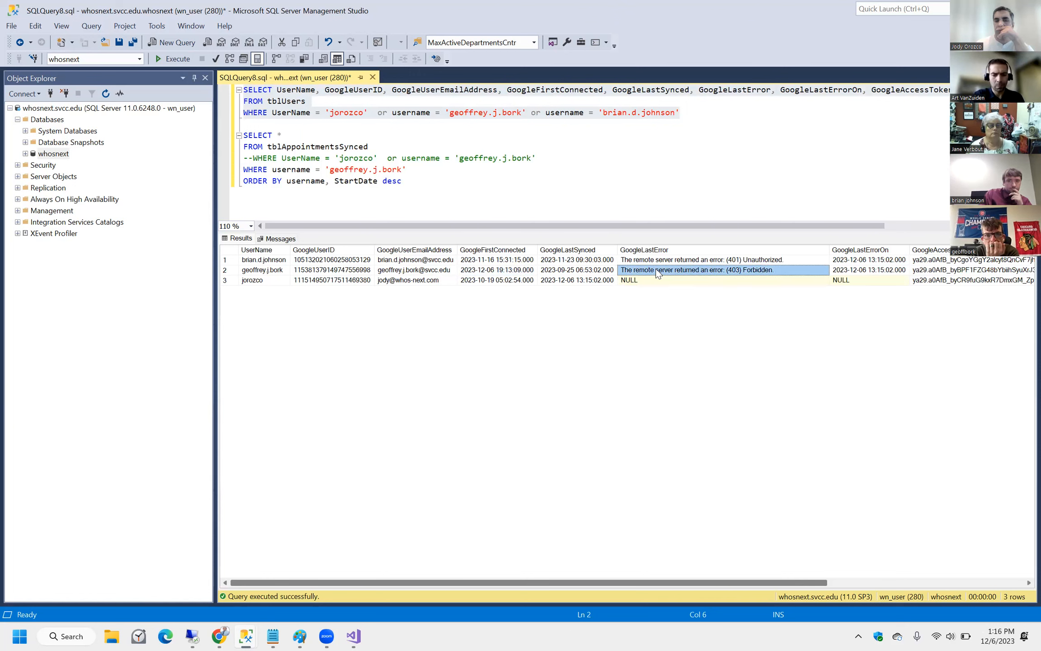
Recheck the second user's email, last sync and error times, then go to the OAuth consent screen.
click(408, 273)
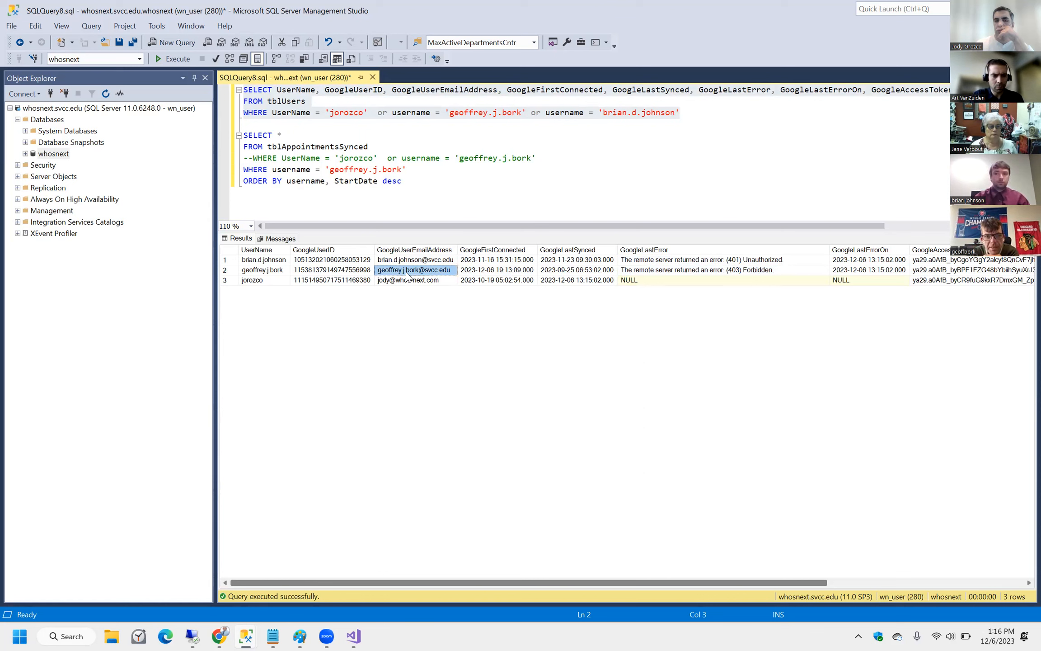
click(579, 270)
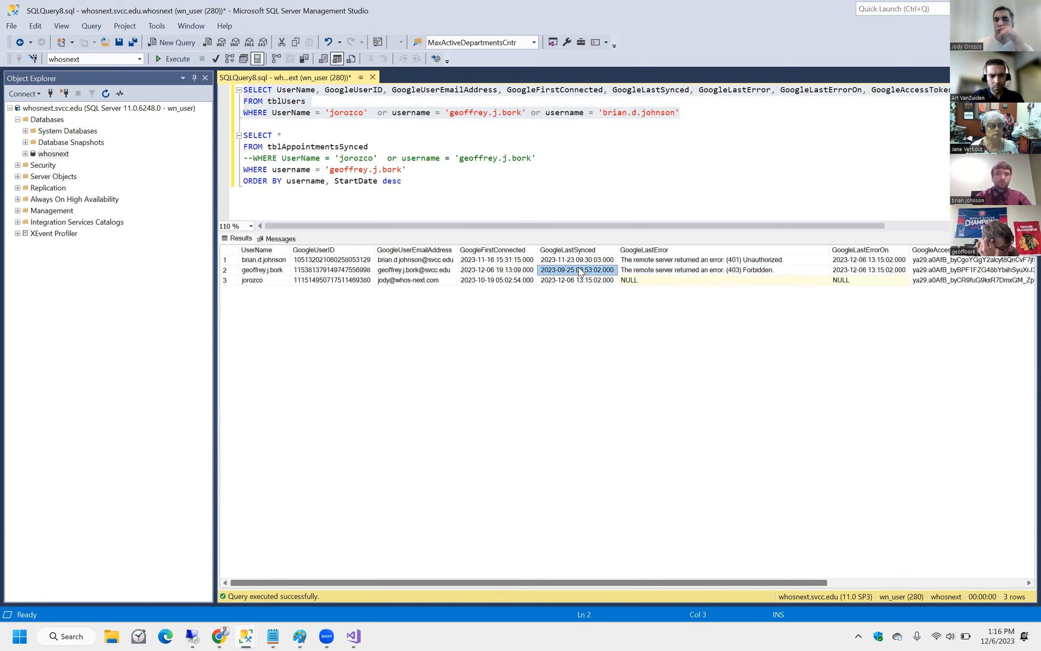
click(739, 270)
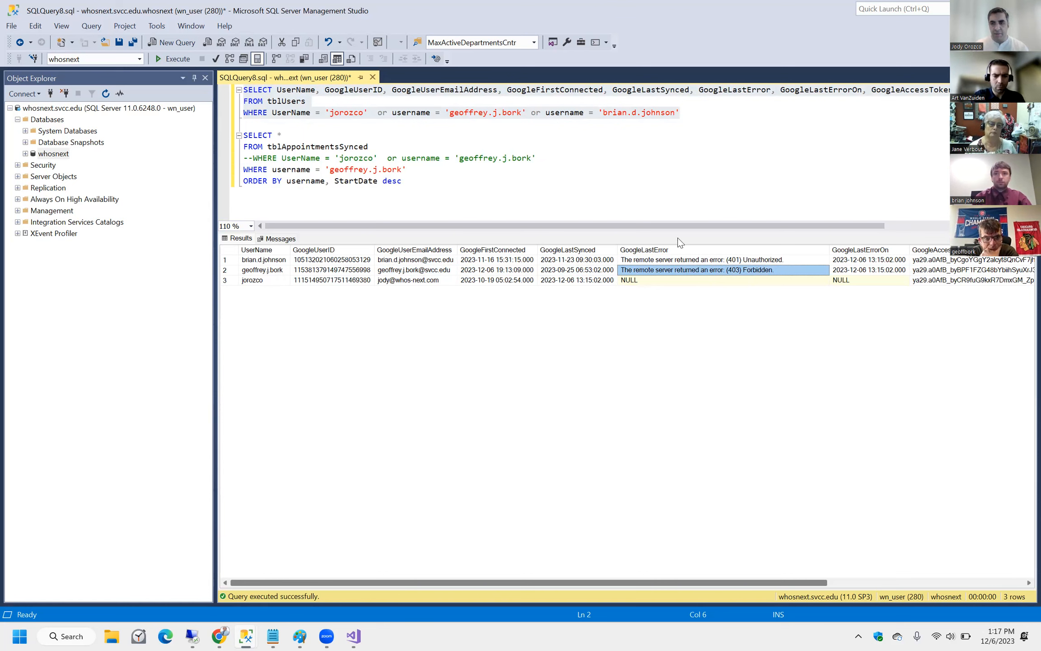
click(872, 271)
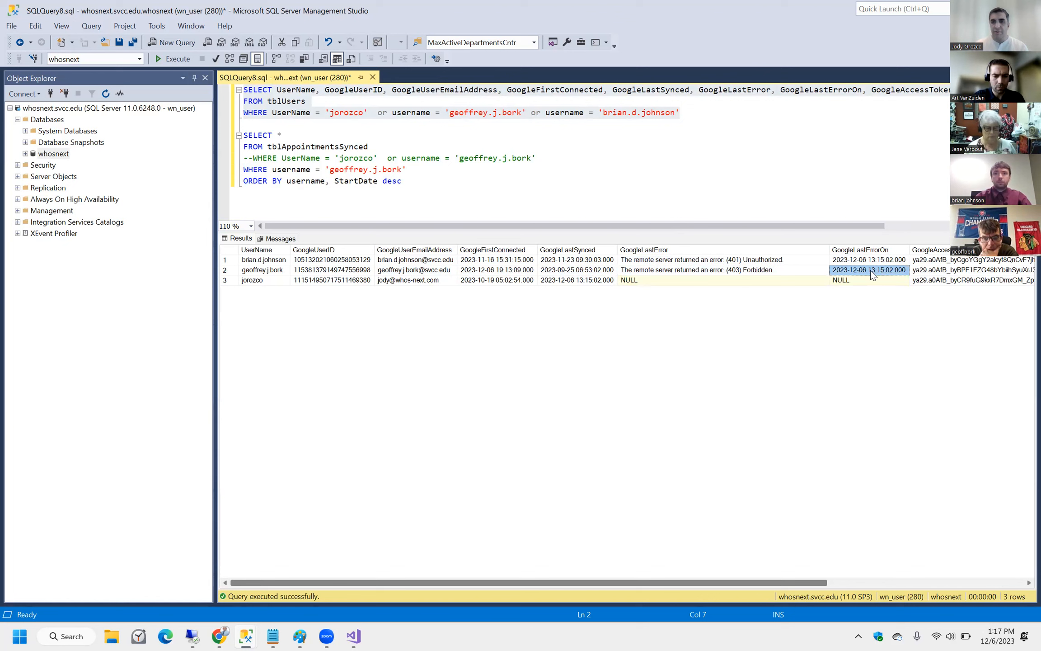
click(651, 271)
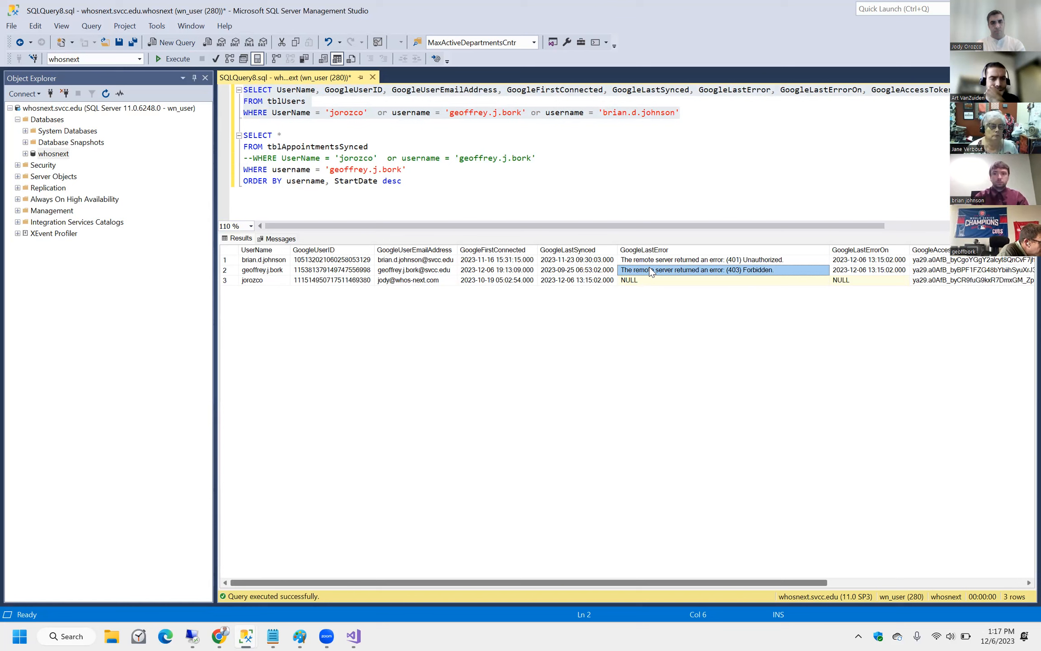
click(414, 271)
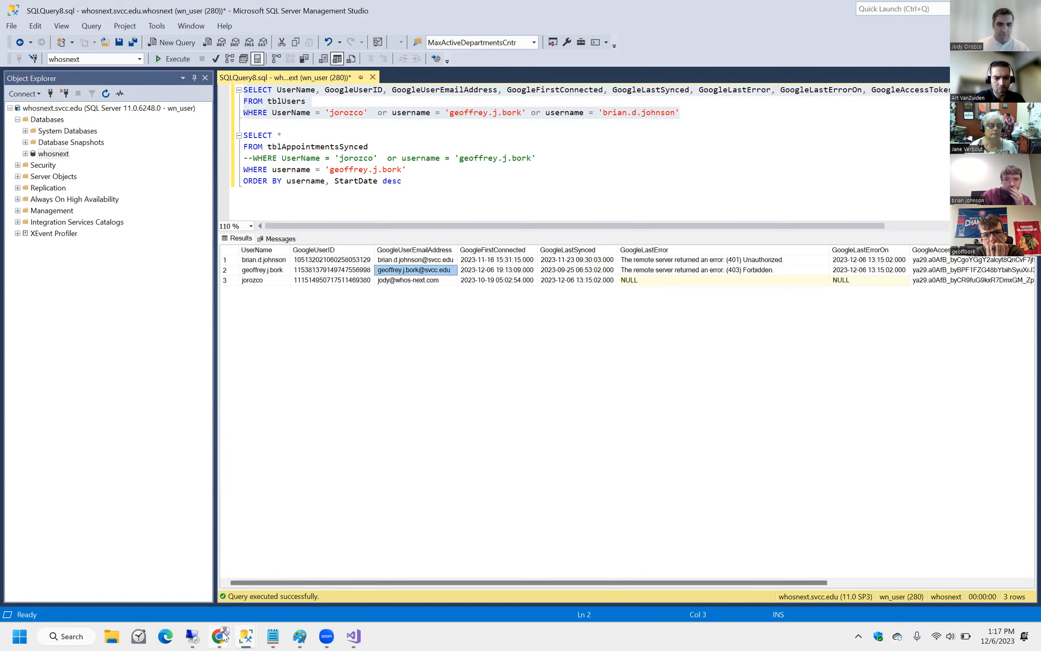
mouse_move(231, 636)
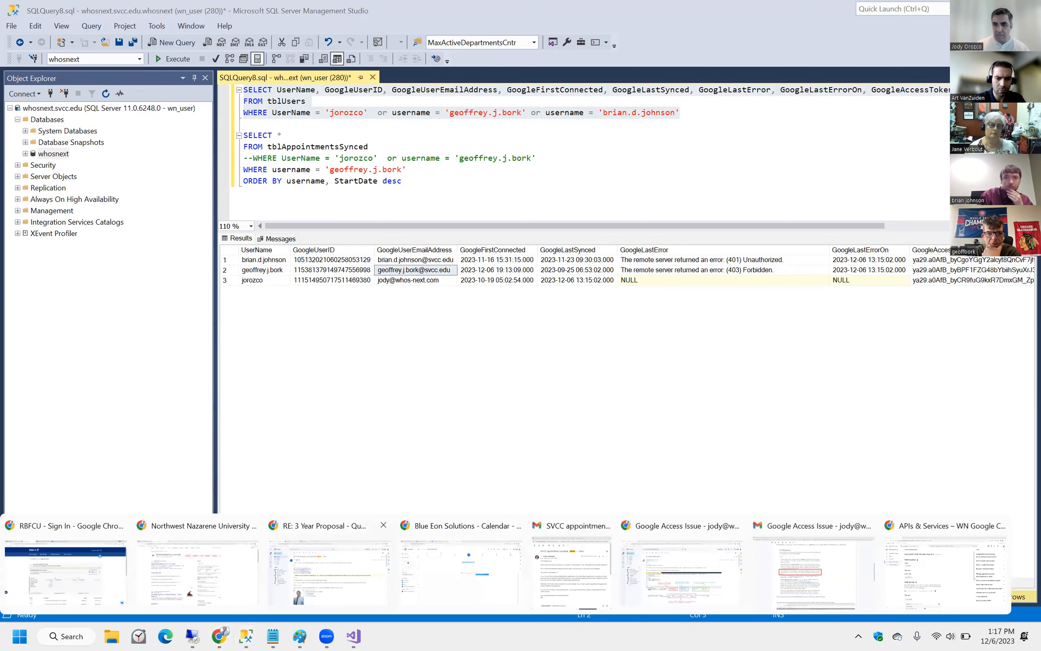
click(923, 567)
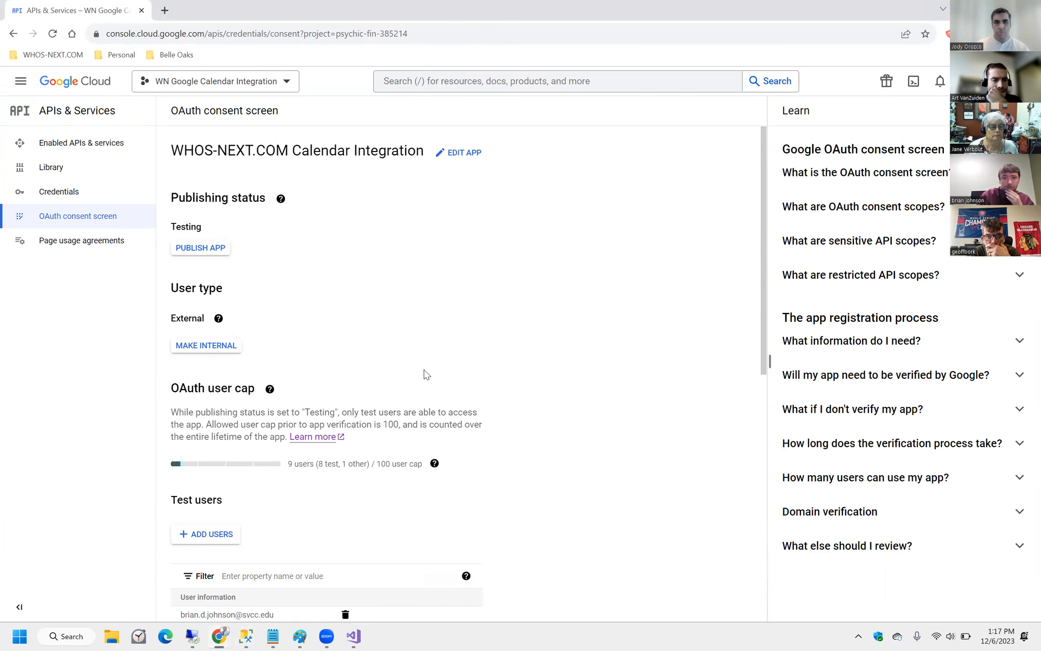
Highlight the affected user's email among the eight addresses in the Test users list.
scroll(320, 467, down, 7)
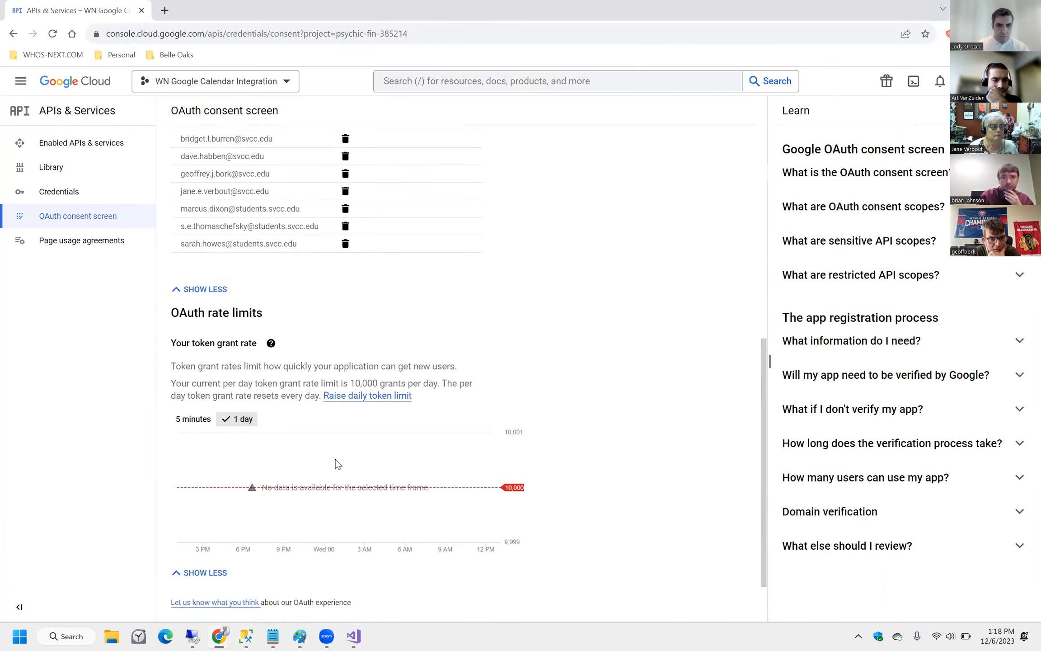
scroll(335, 459, up, 3)
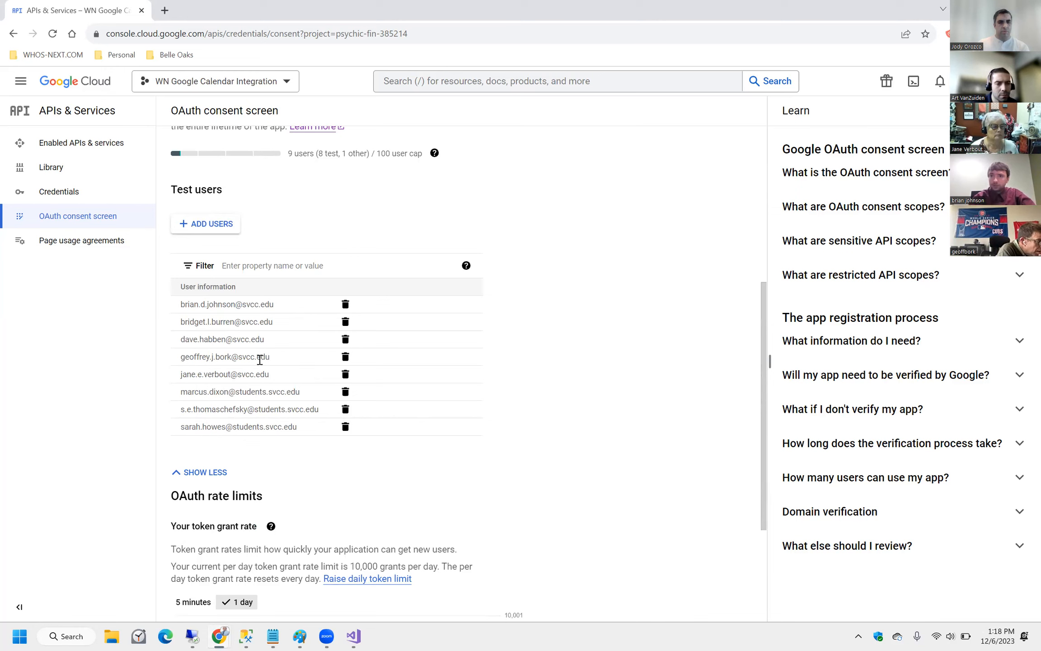
drag(190, 357, 261, 356)
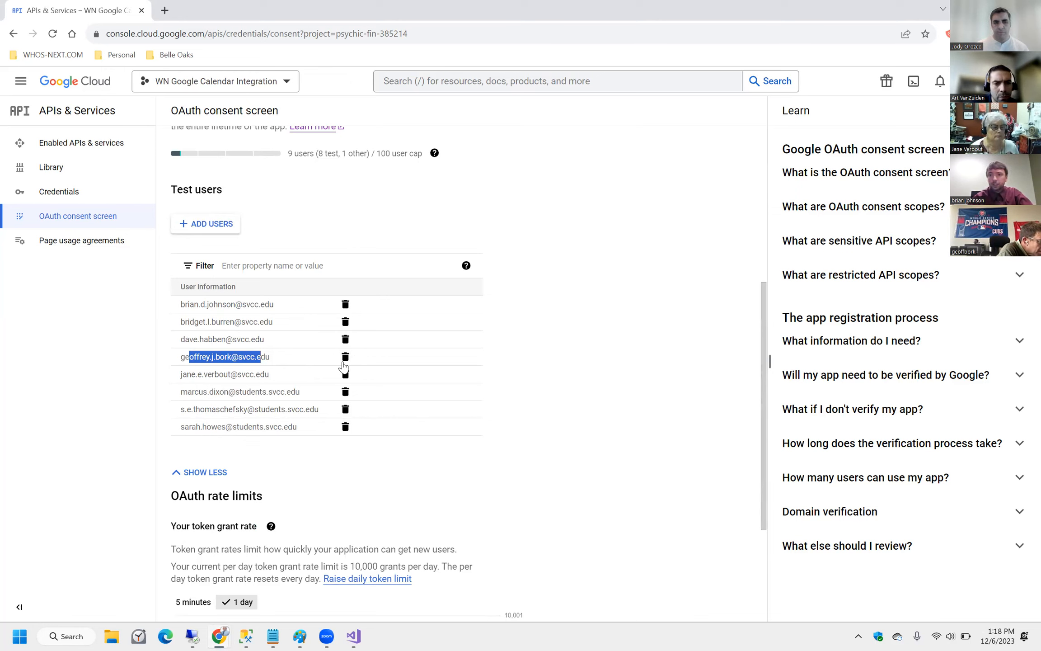
drag(266, 358, 181, 364)
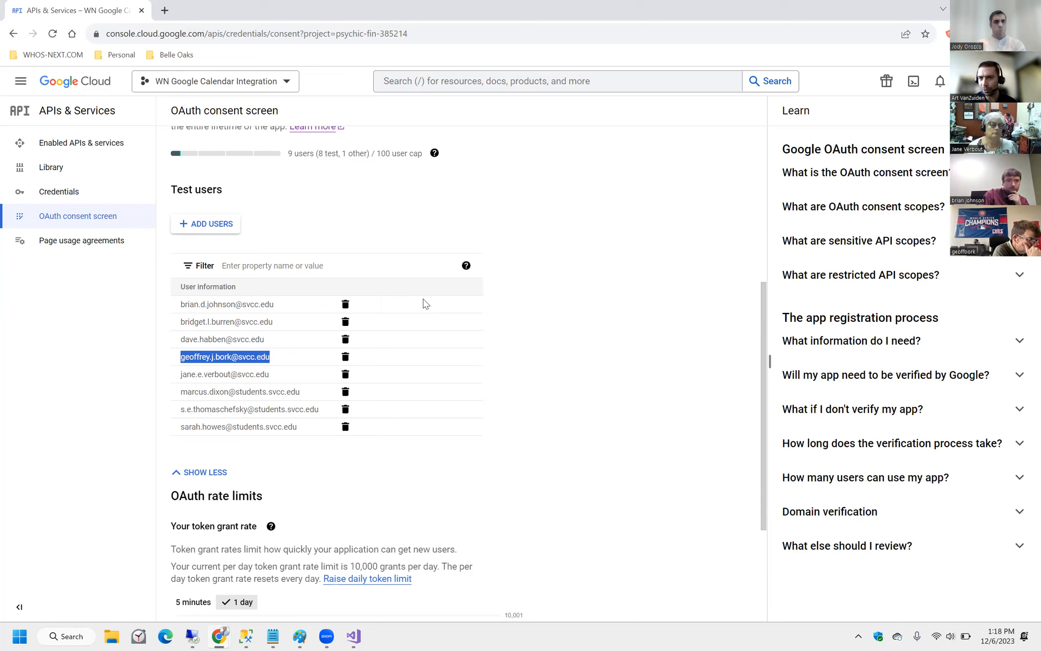
scroll(394, 326, up, 3)
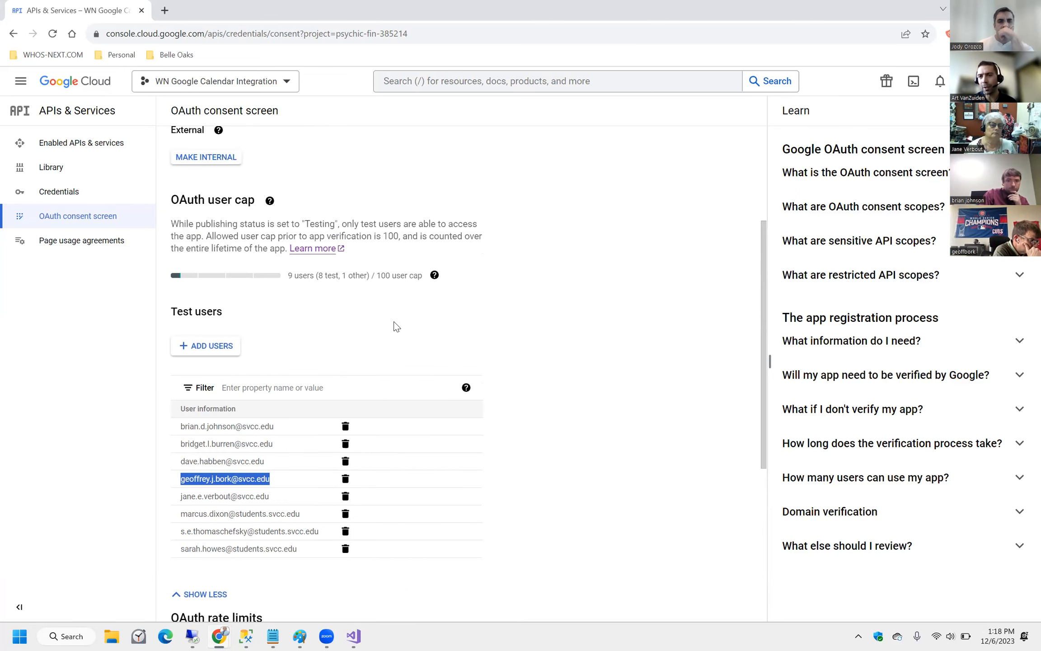
scroll(408, 317, up, 3)
scroll(412, 336, down, 4)
scroll(412, 336, up, 4)
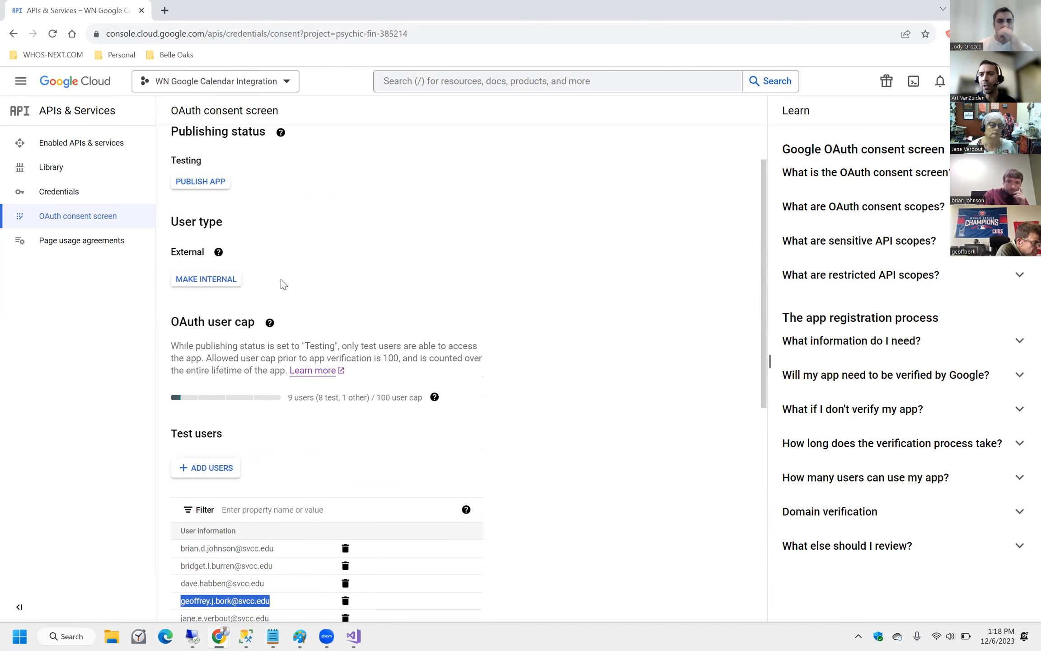
scroll(290, 303, down, 6)
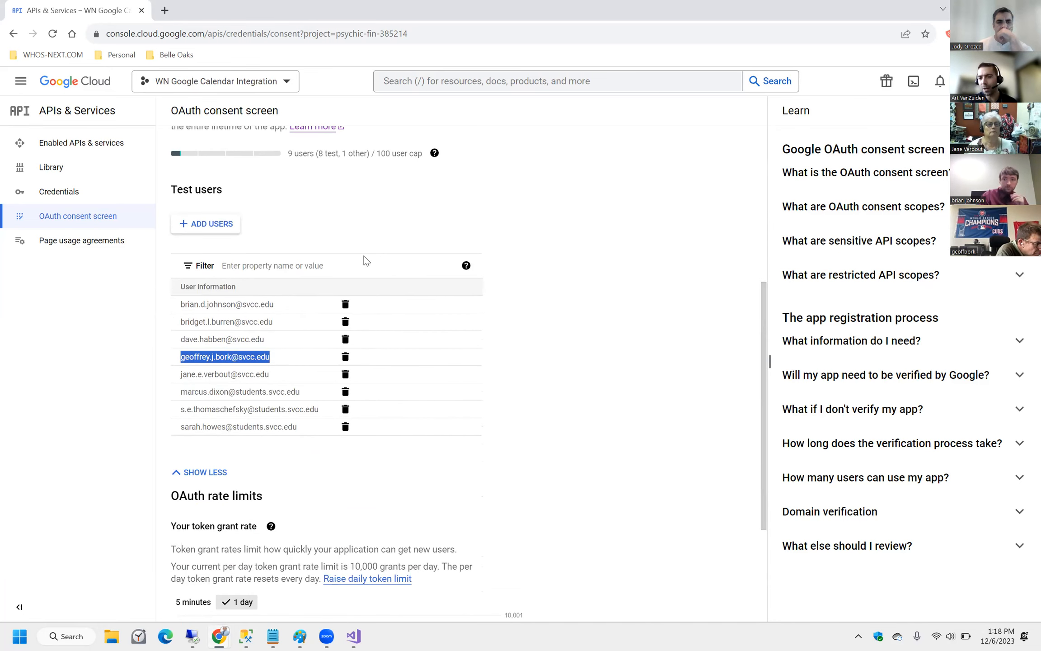
drag(282, 361, 182, 359)
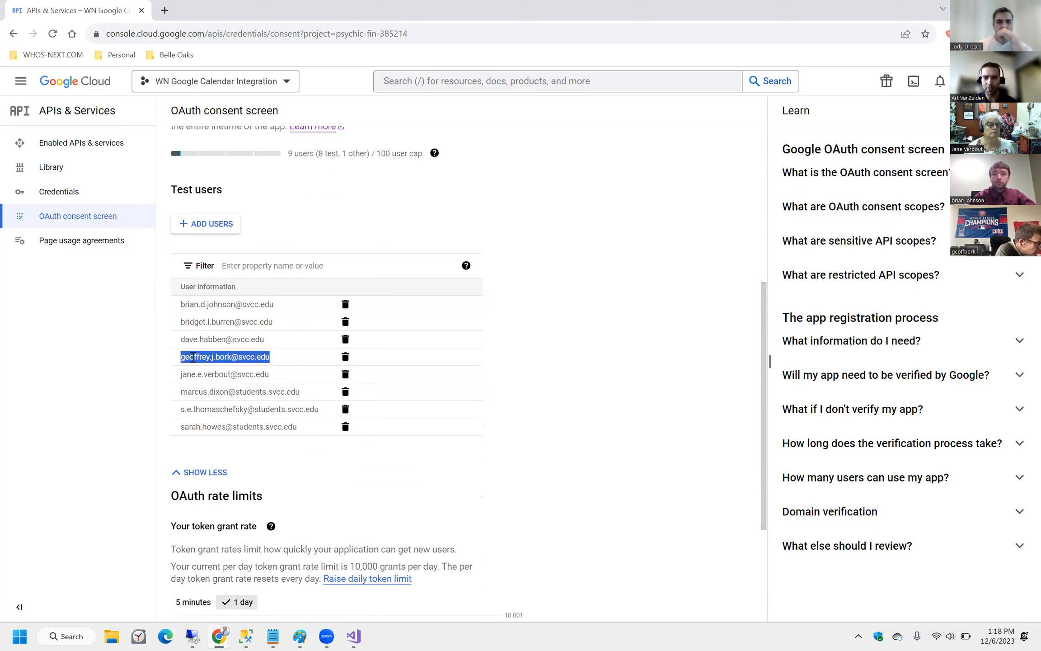
View and dismiss the test-user filter help, then mark one test user's email.
click(466, 267)
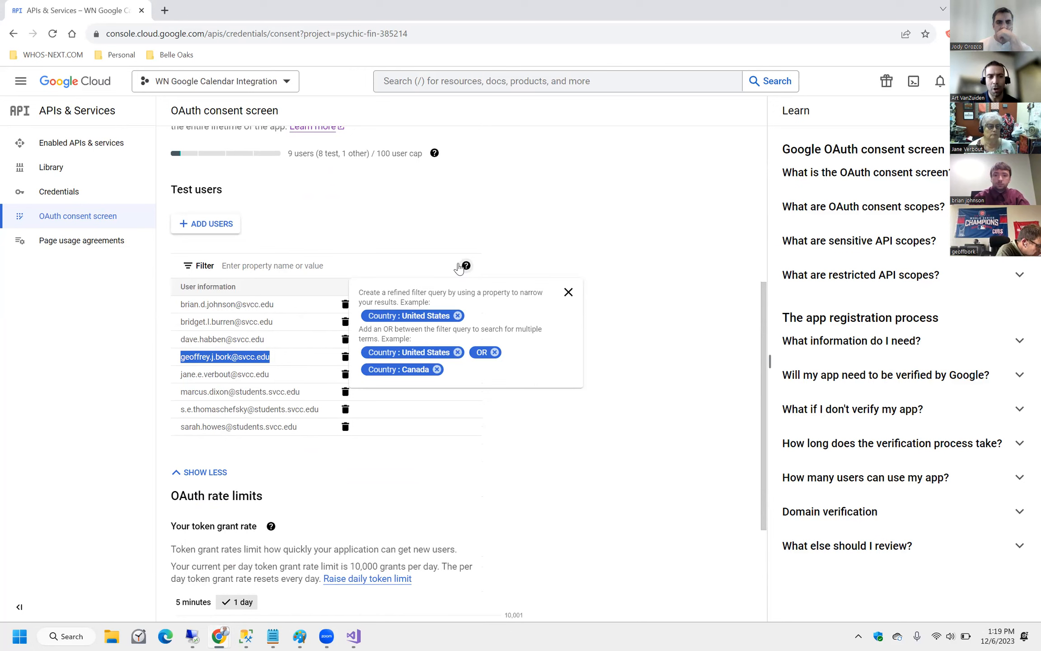
click(333, 217)
scroll(333, 217, up, 5)
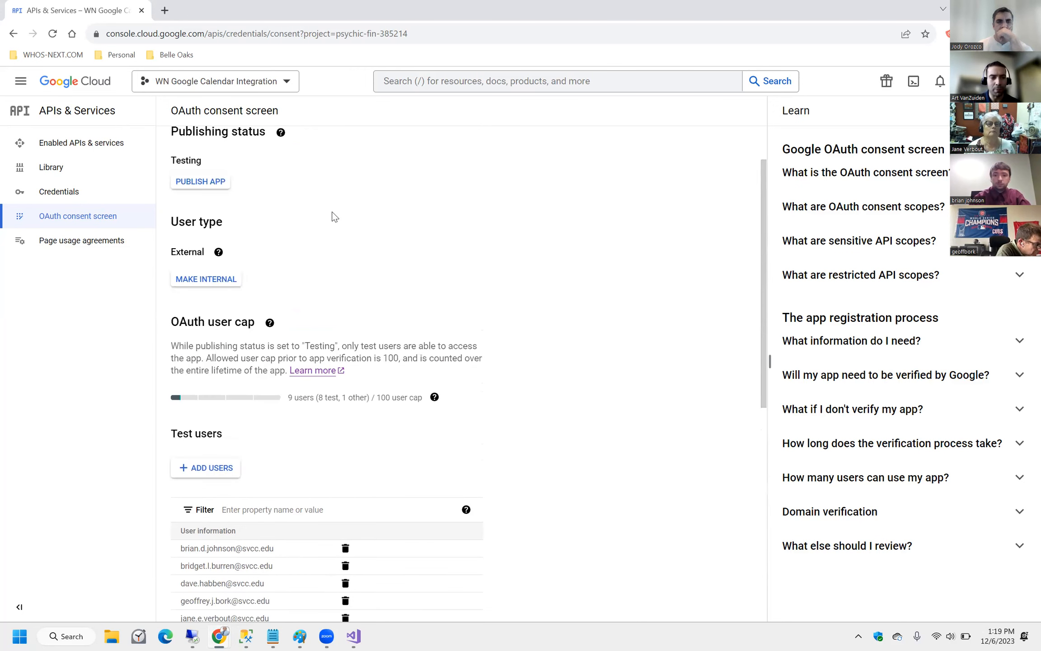
scroll(395, 359, down, 4)
scroll(397, 360, down, 1)
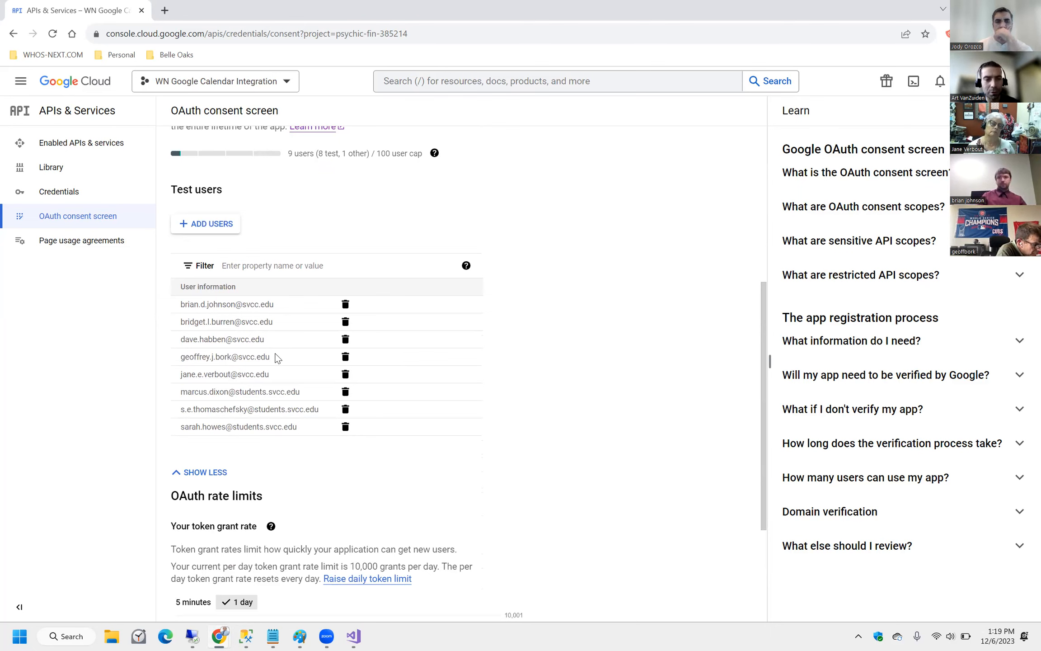
drag(276, 357, 183, 366)
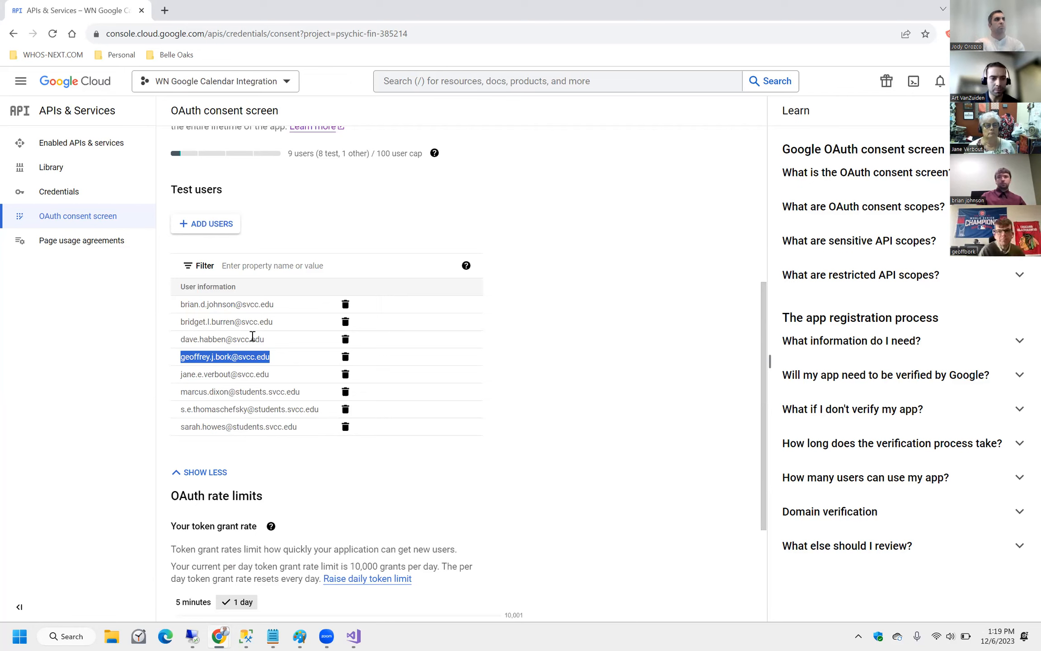
Reselect that test user's email and return to the Testing status and External user type.
scroll(469, 417, up, 1)
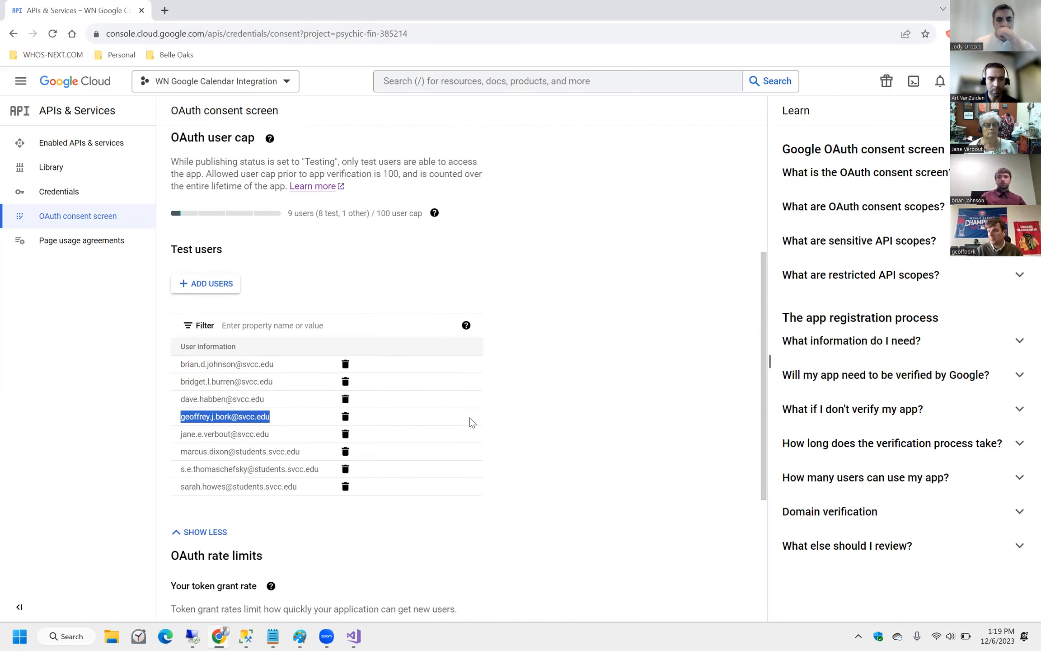
scroll(470, 417, down, 5)
scroll(469, 418, up, 10)
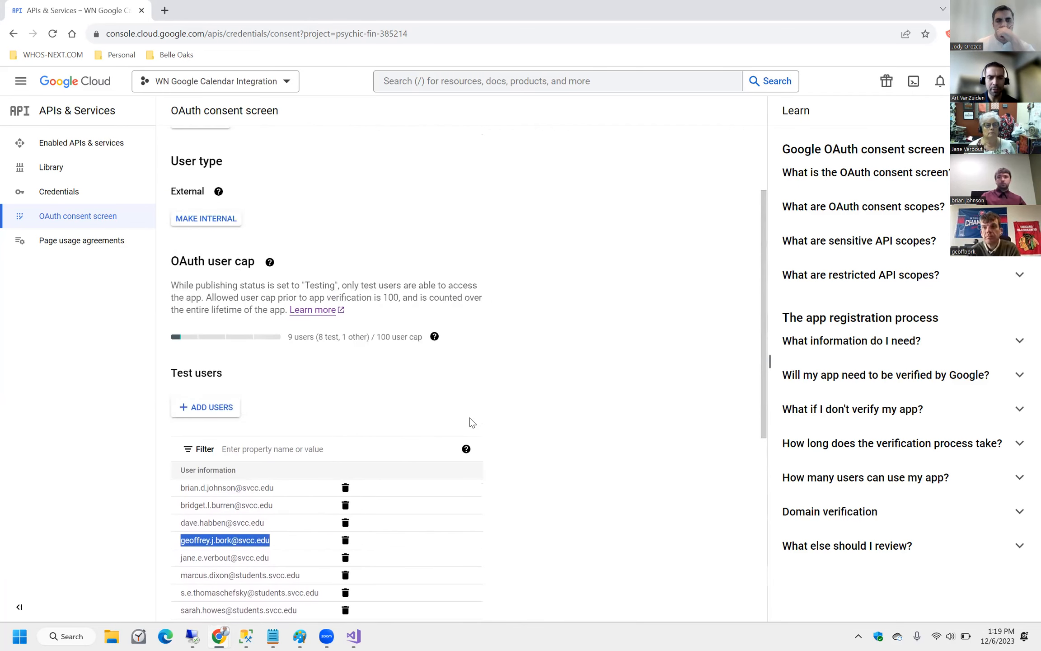
scroll(424, 392, down, 5)
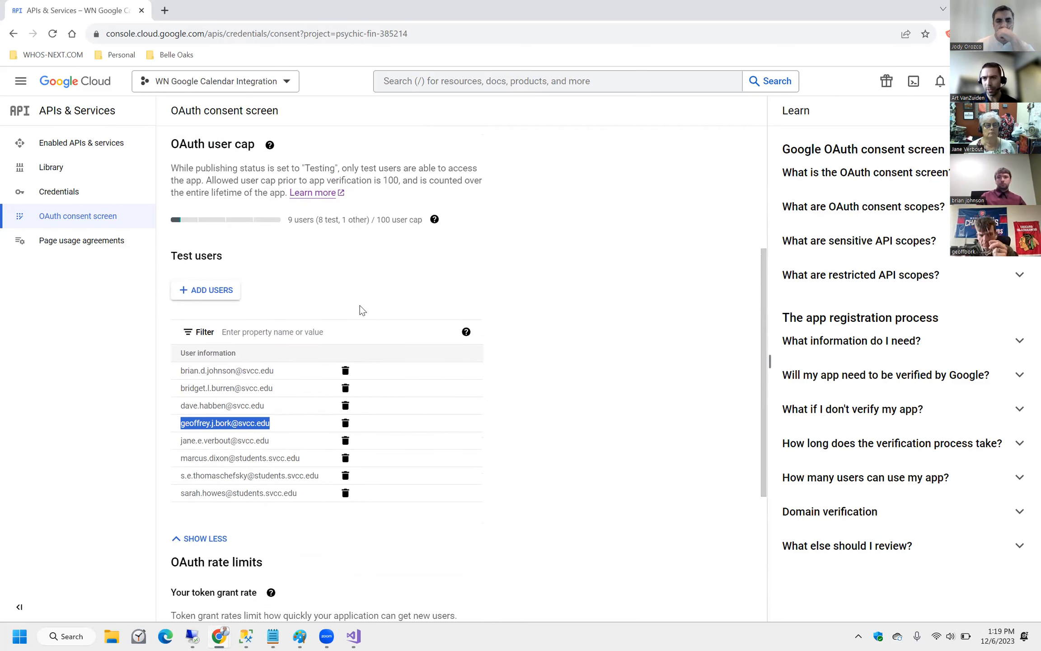
drag(270, 423, 181, 427)
scroll(347, 282, up, 3)
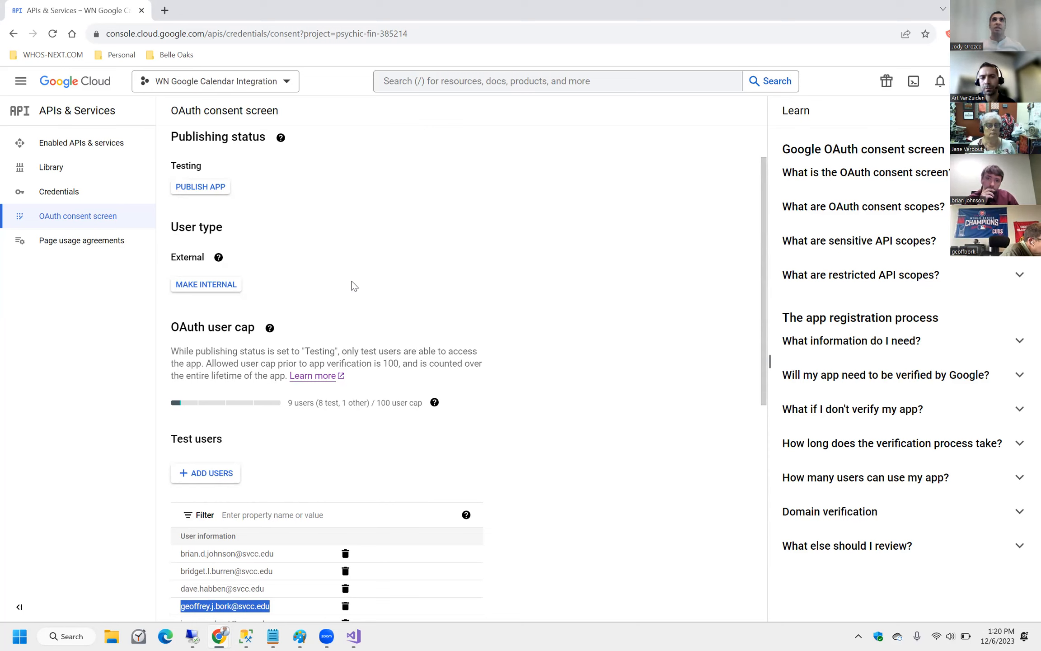
Check the test-user filter help and the project picker without switching projects.
scroll(346, 383, down, 3)
scroll(346, 383, down, 5)
scroll(407, 267, up, 3)
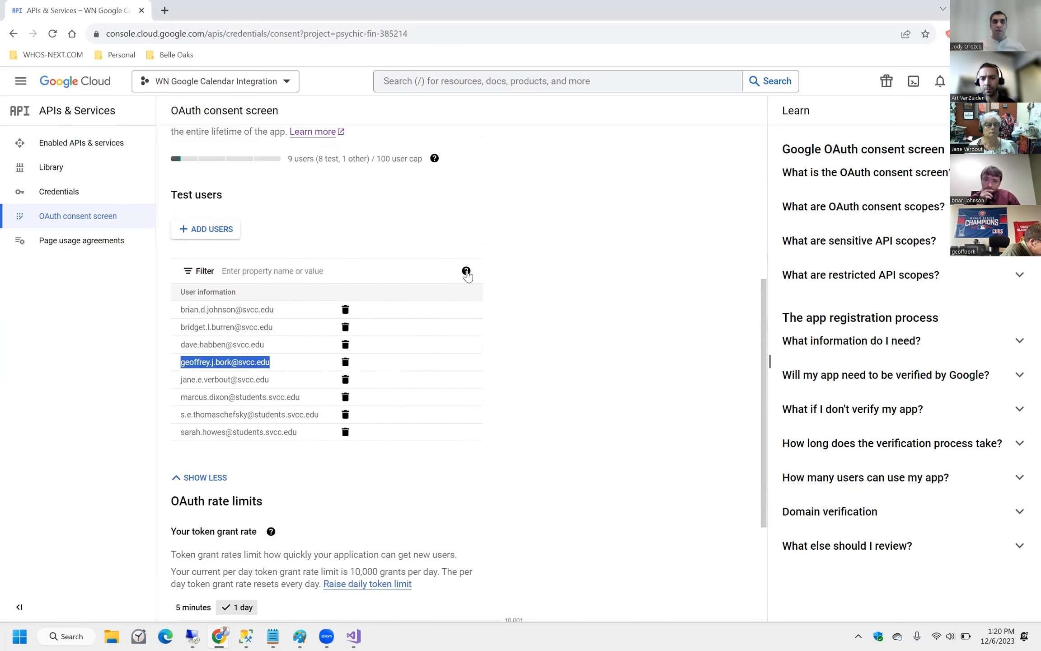
click(466, 272)
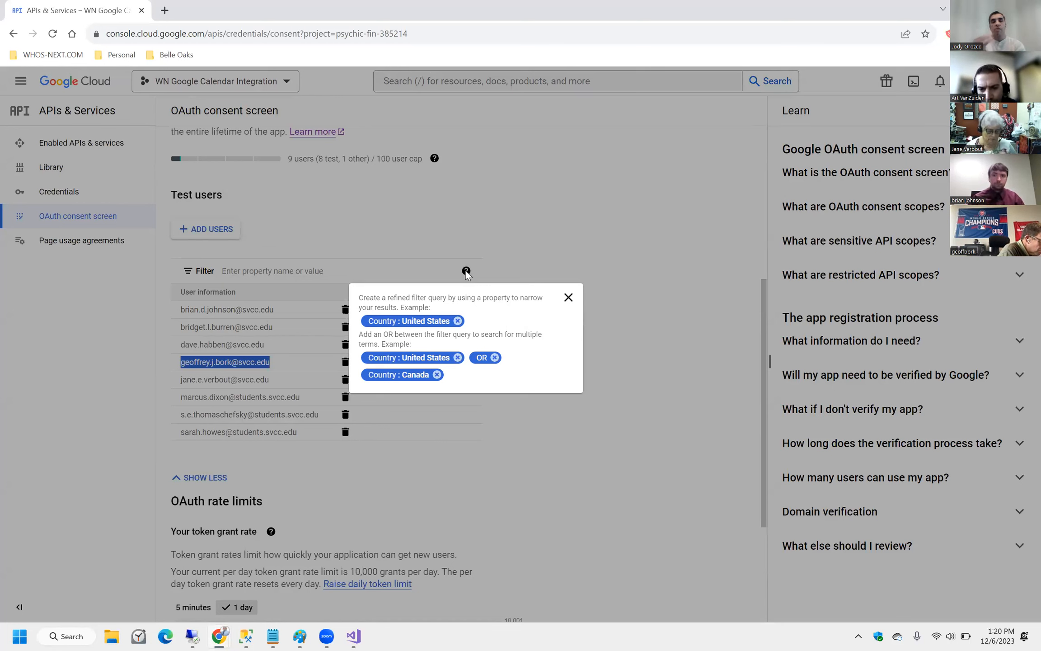
click(516, 212)
scroll(452, 237, up, 5)
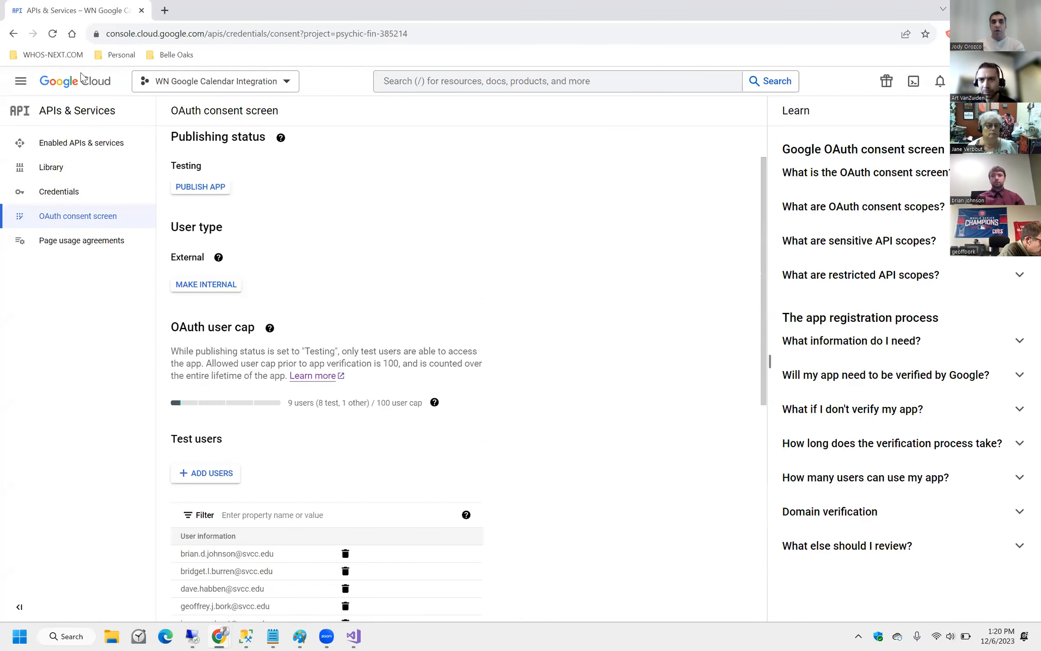
click(208, 80)
click(718, 522)
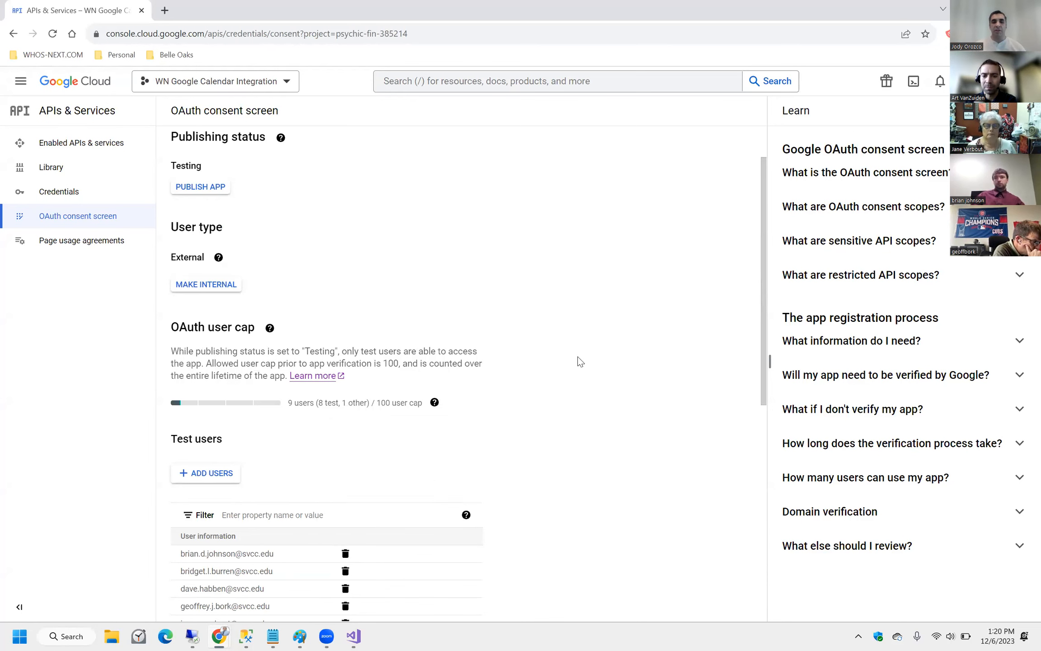
Select all the test-user email addresses under User information.
scroll(439, 369, down, 5)
scroll(439, 369, down, 1)
drag(188, 234, 340, 388)
scroll(399, 459, up, 3)
scroll(545, 348, up, 4)
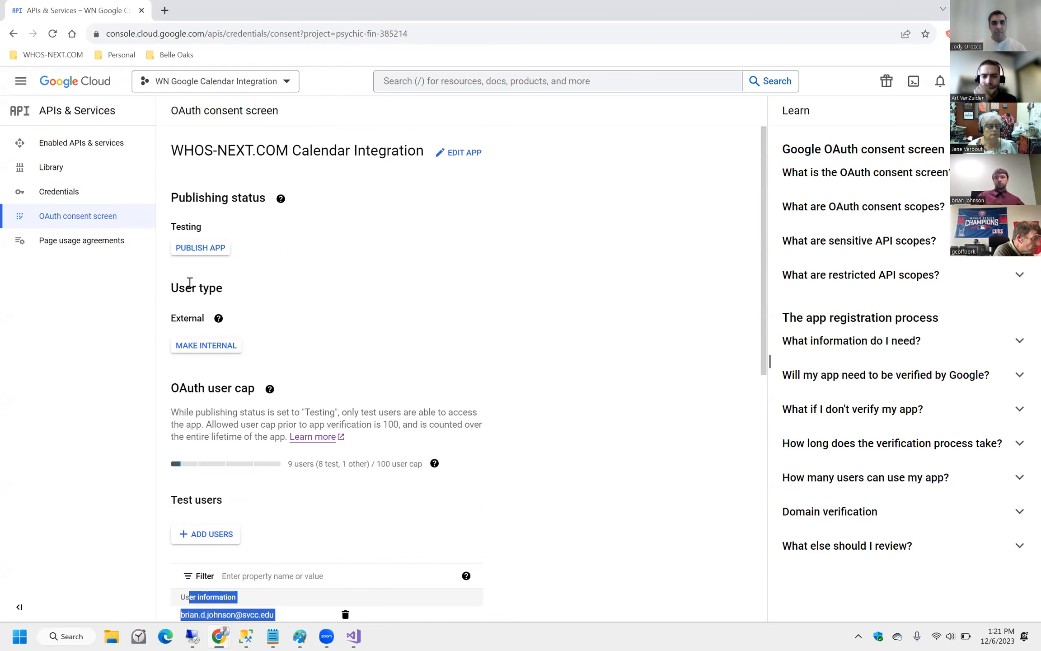
click(203, 345)
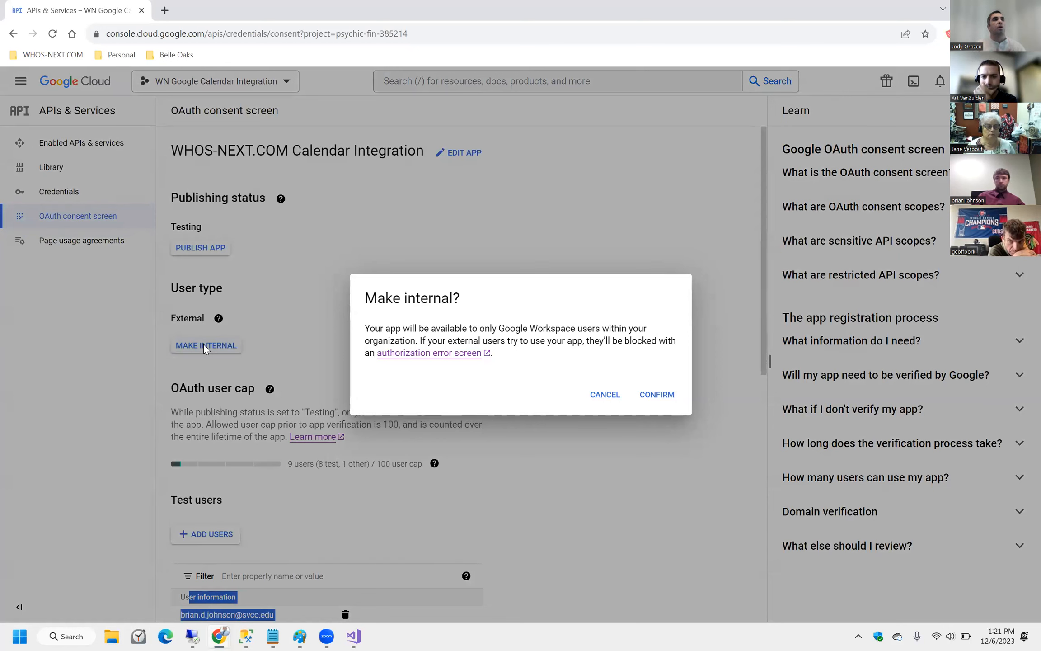
click(604, 395)
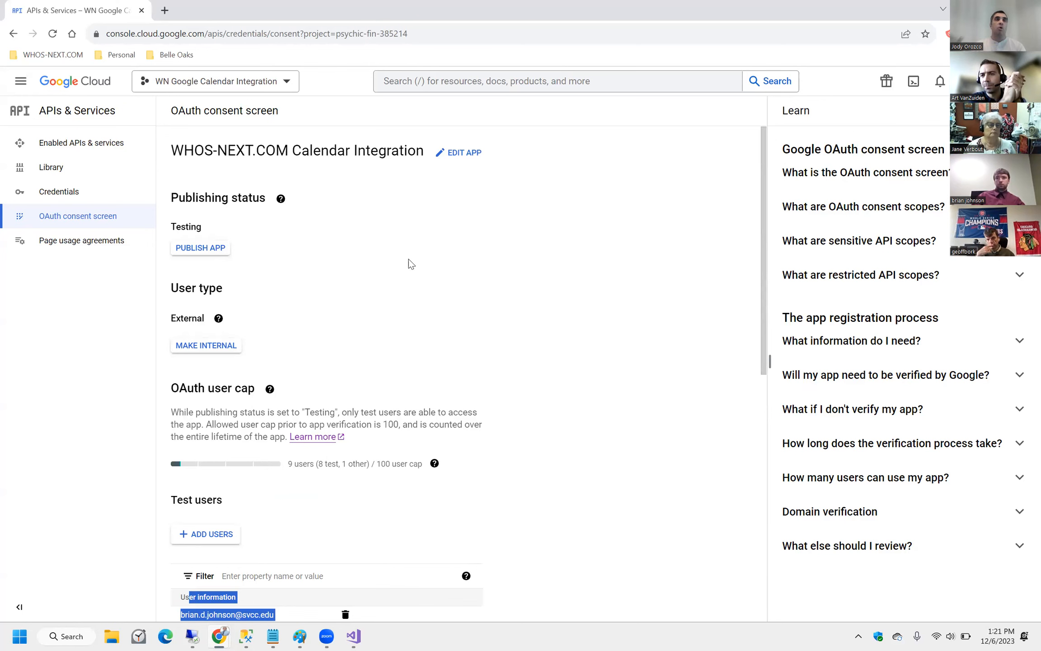
Bring up the 'Push to production?' prompt via PUBLISH APP and highlight its four verification requirements.
click(199, 240)
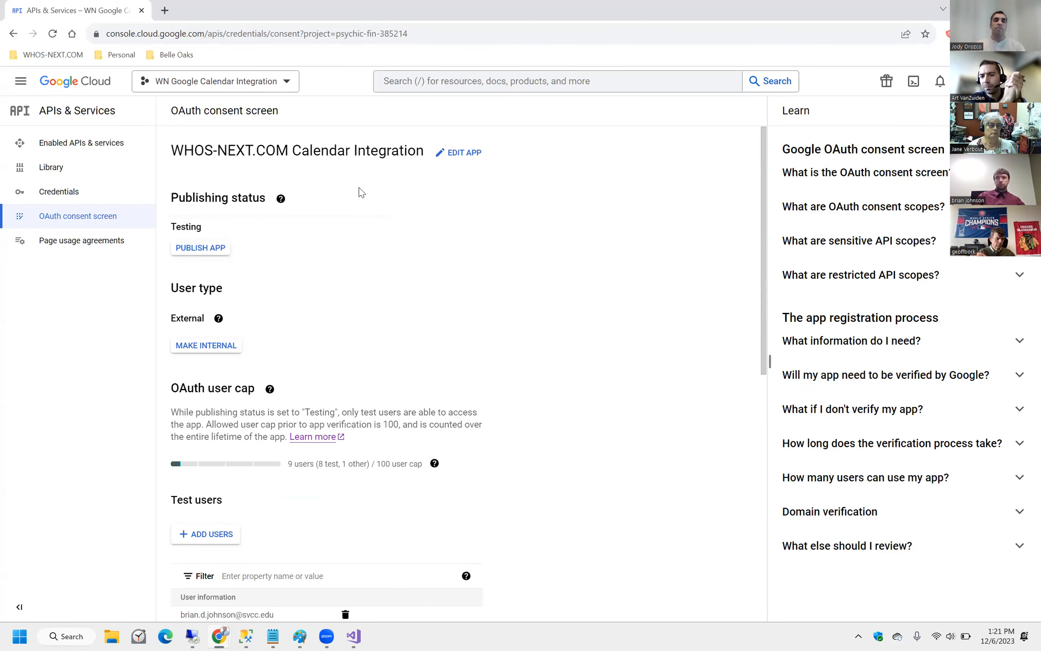
click(200, 248)
drag(392, 333, 578, 410)
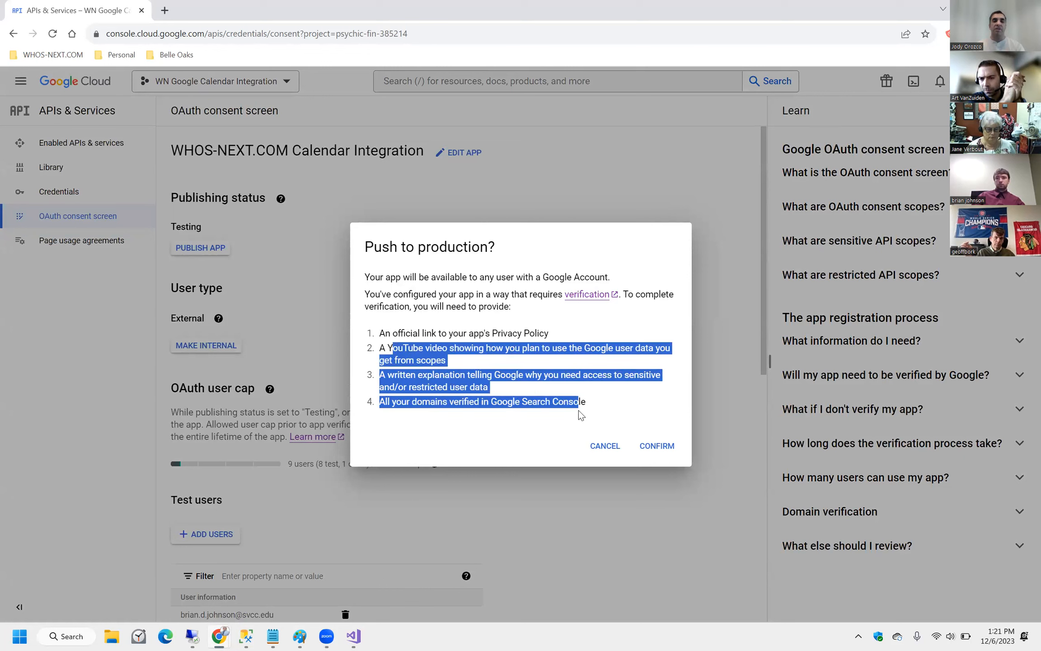
click(592, 402)
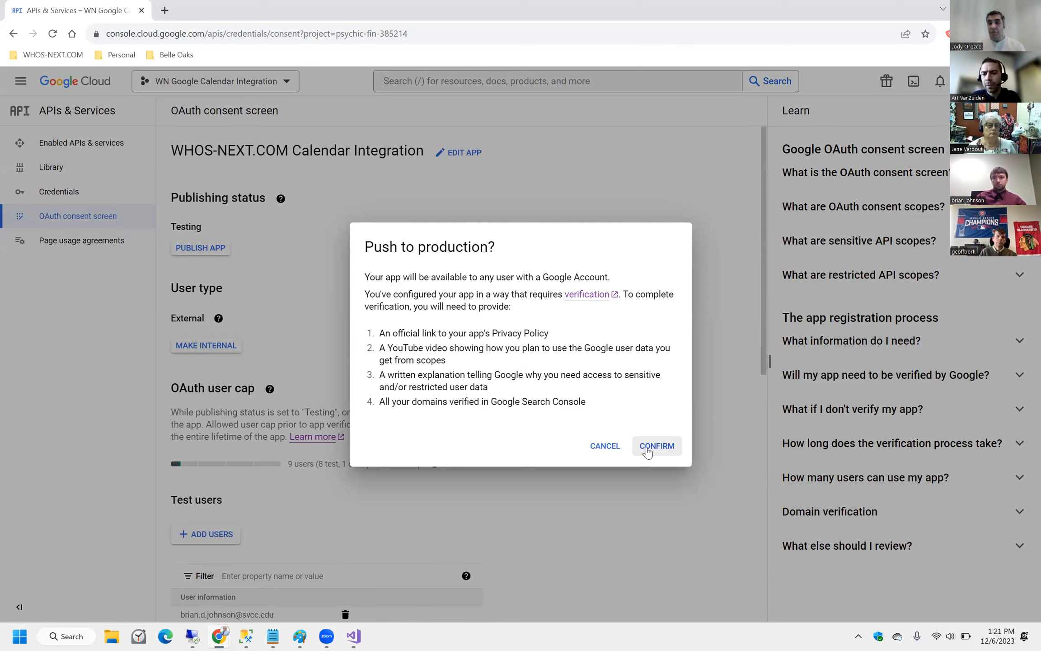
Open the OAuth App Verification help page in a new tab, then return to the APIs & Services tab.
click(614, 294)
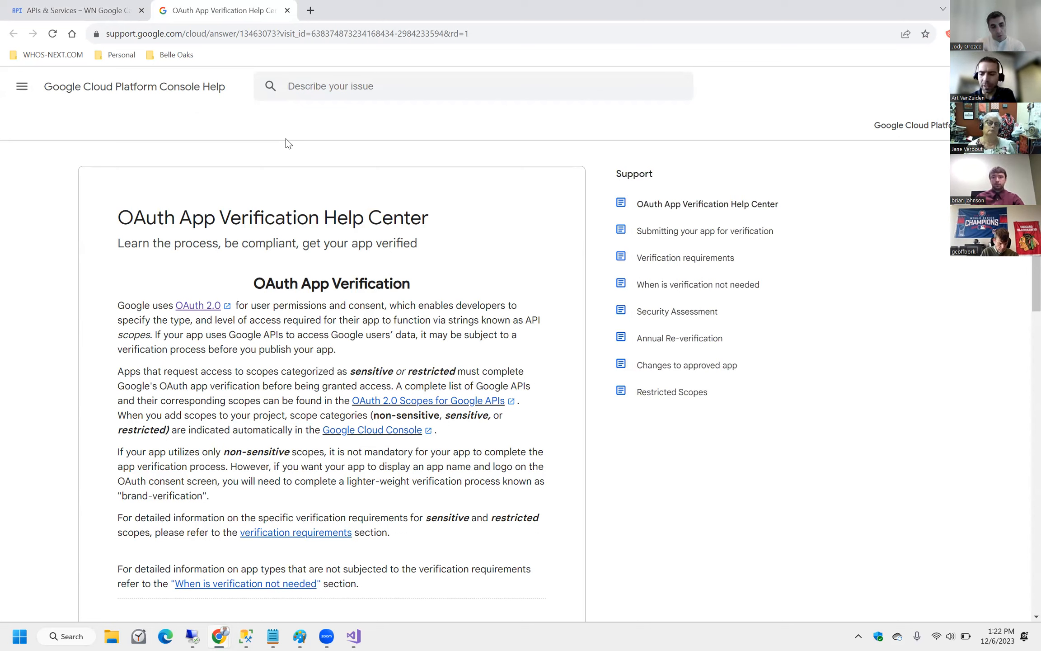
click(75, 10)
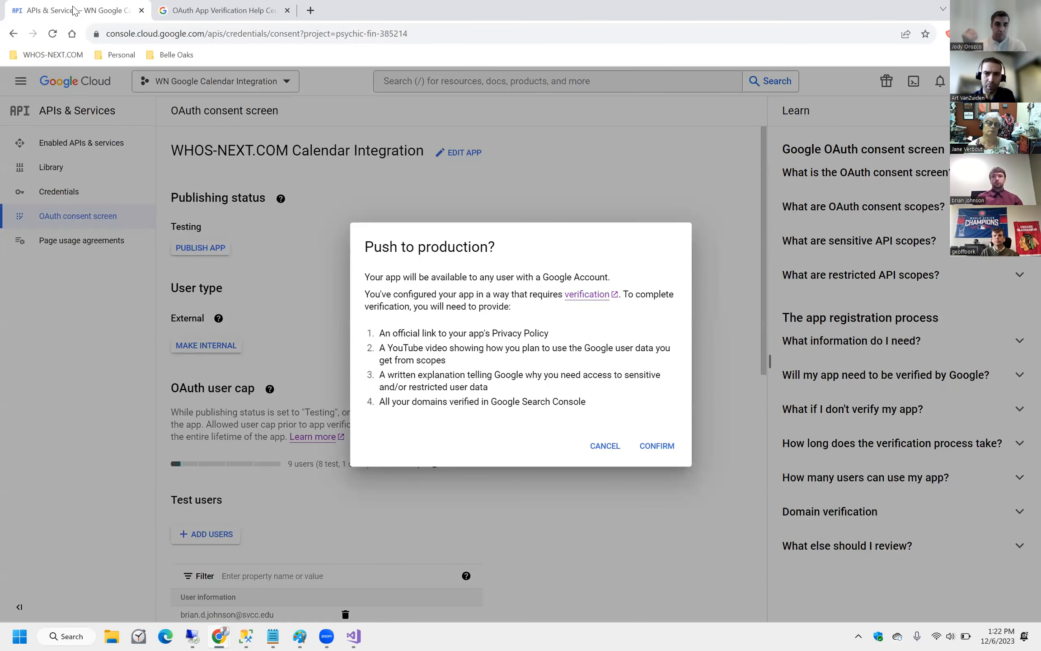
Cancel both the push to production and the MAKE INTERNAL prompt, keeping Testing and External.
click(604, 447)
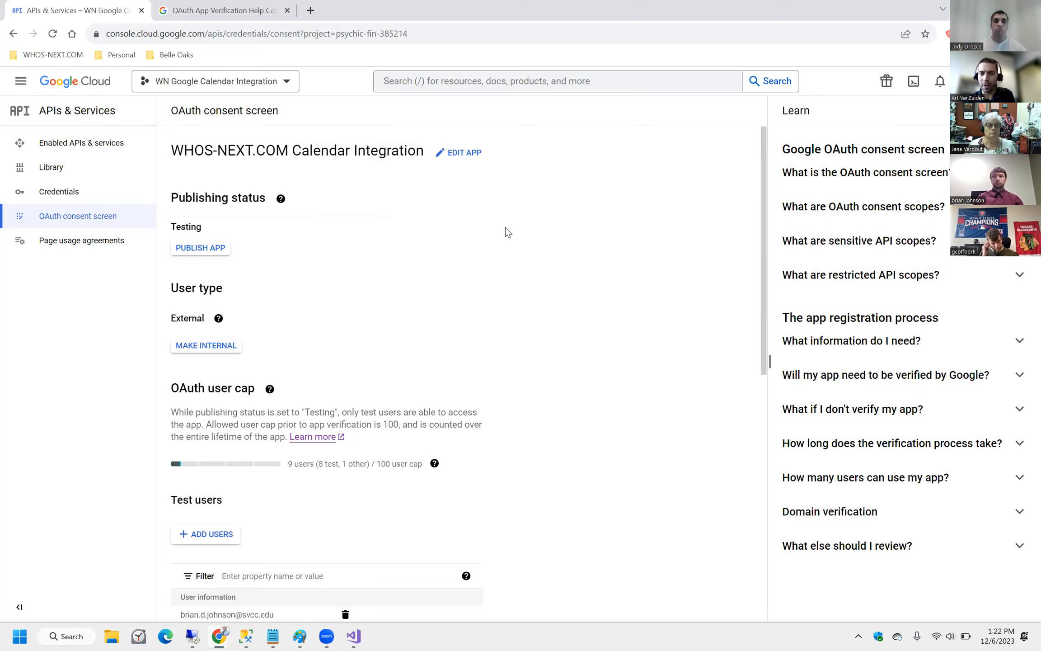
click(205, 344)
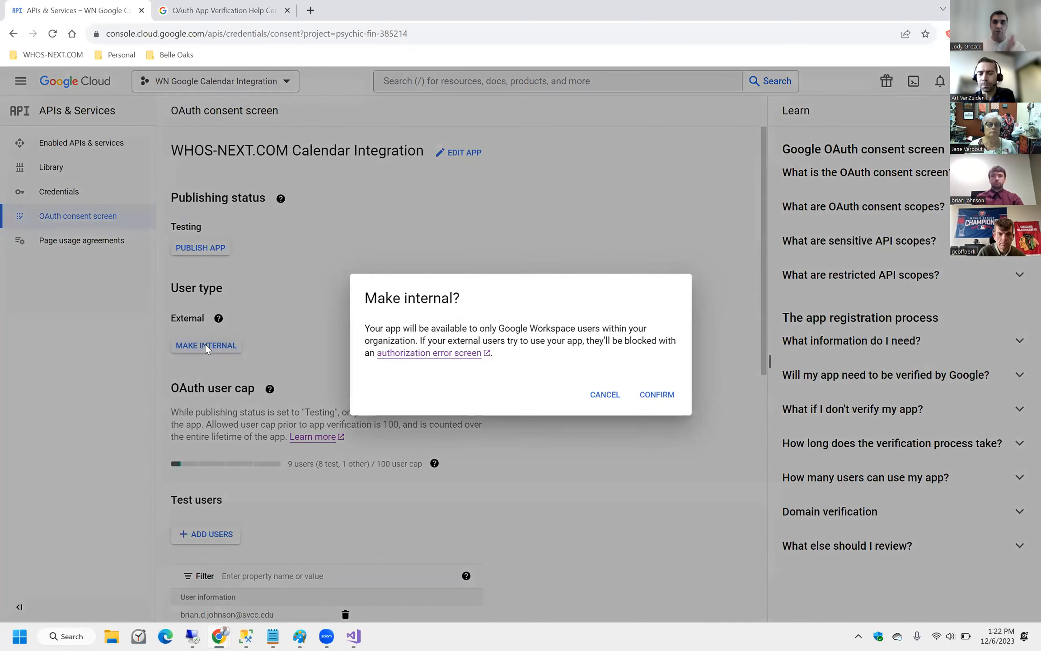
click(604, 397)
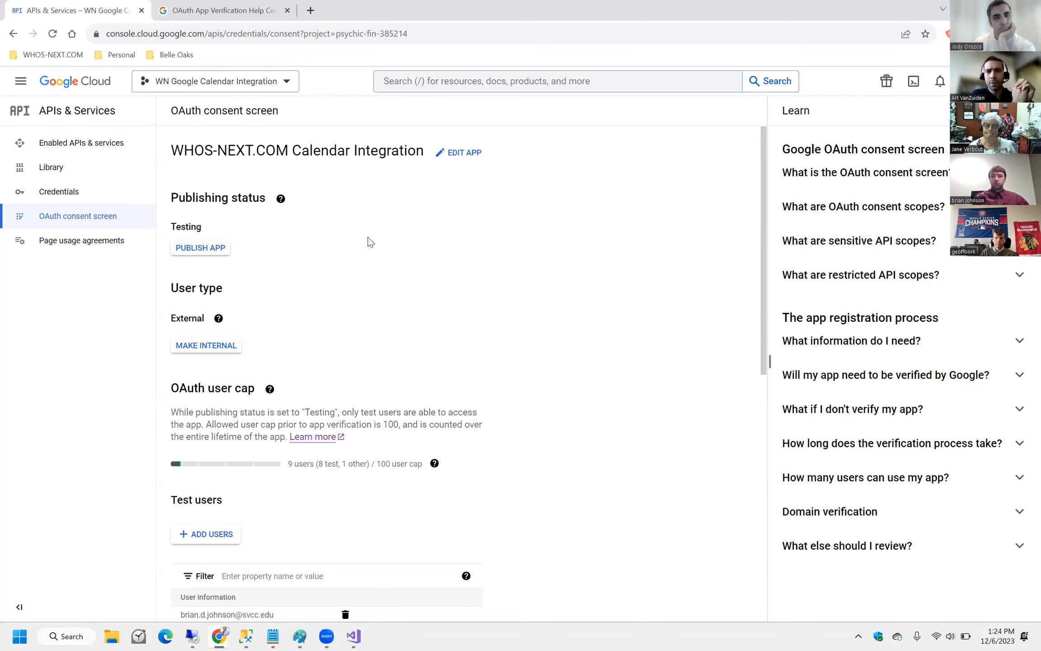
Highlight the app's title text from its first letter, then clear the selection.
drag(184, 150, 418, 189)
click(343, 205)
drag(172, 150, 422, 205)
click(432, 258)
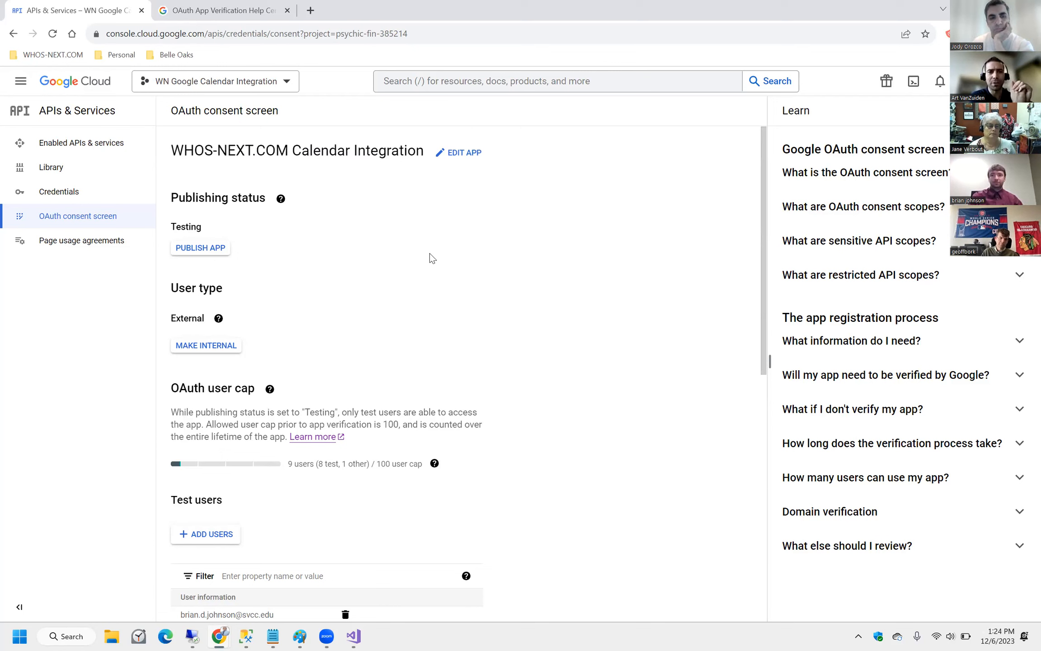